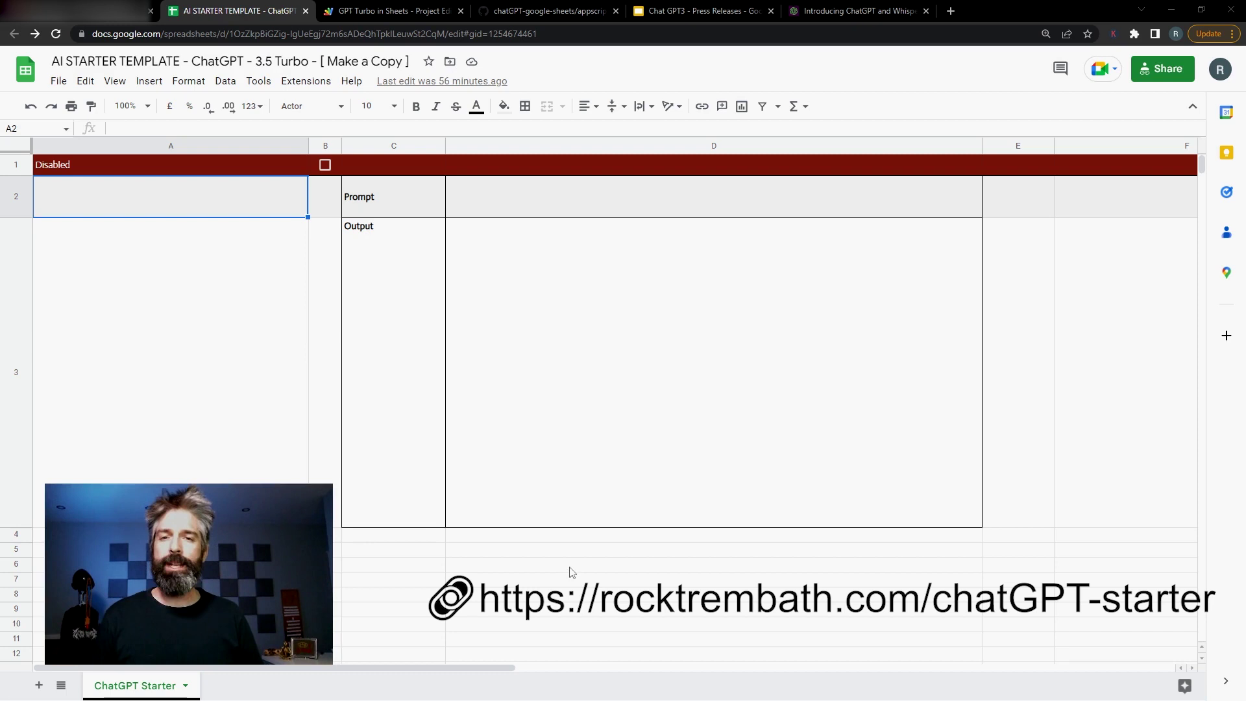
Inspect the template's Prompt cell, the AI output formula and the Disabled label formula
click(598, 202)
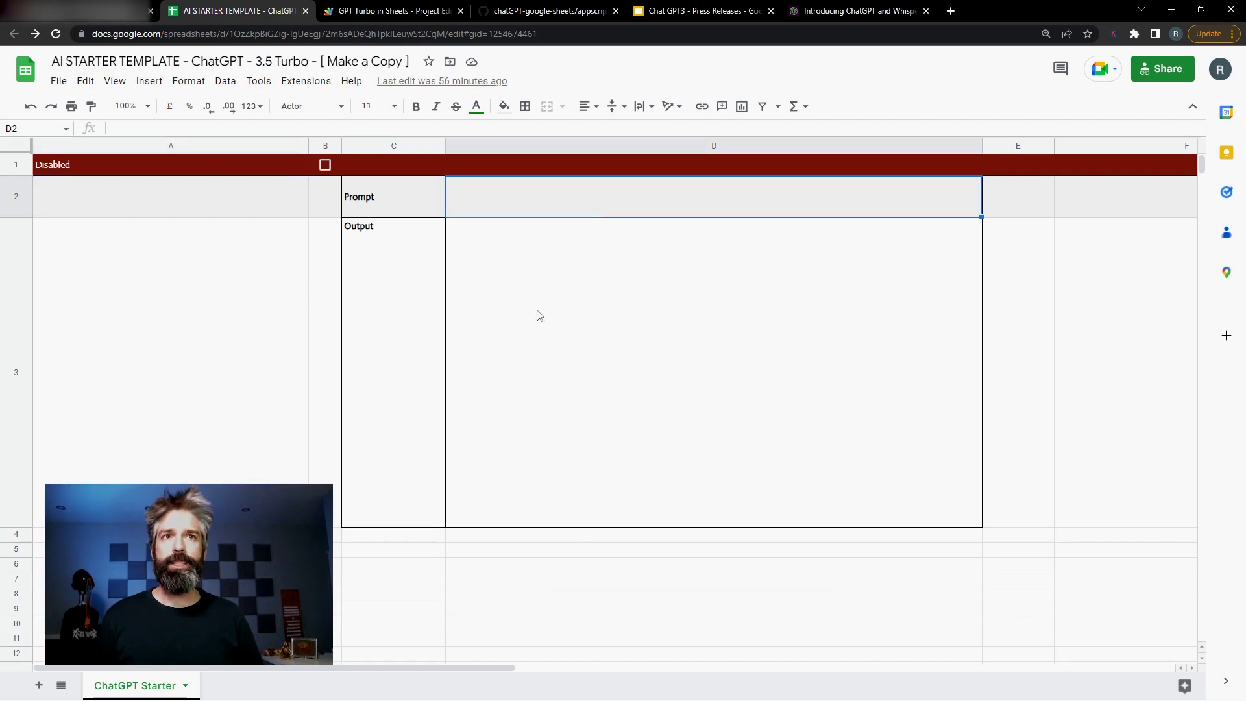
click(546, 331)
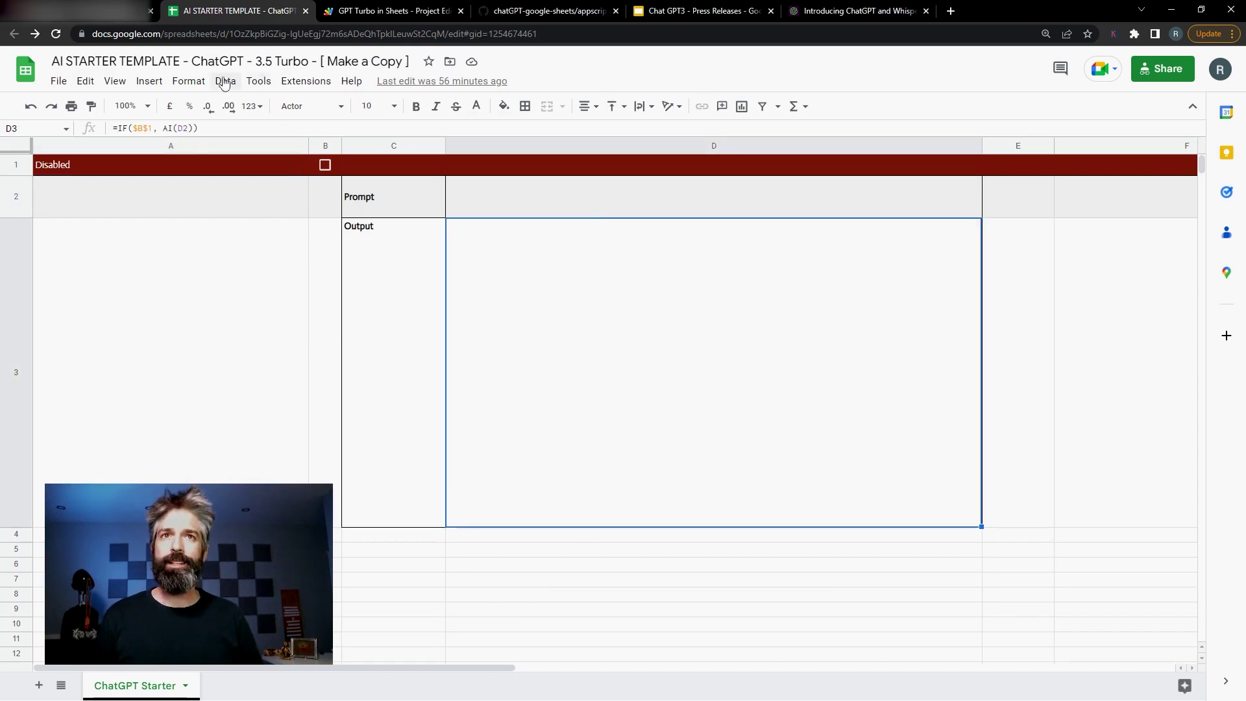
click(199, 164)
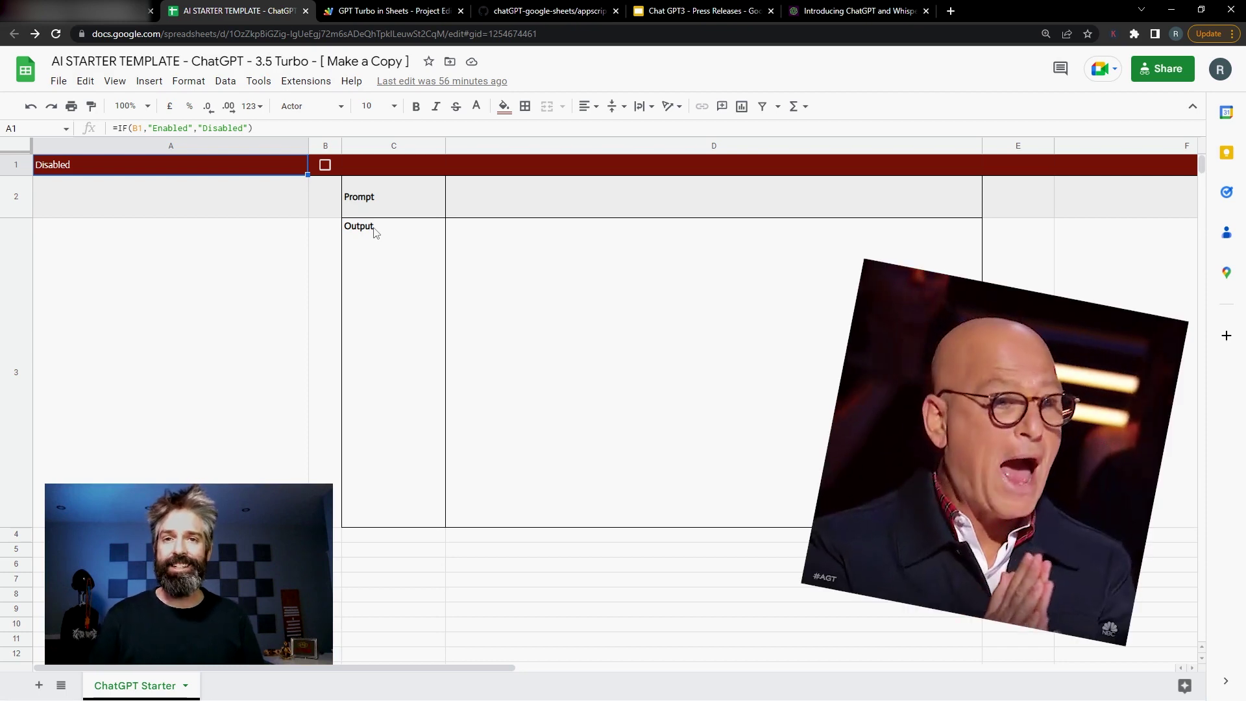
Make a copy of the template named 'My Awesome AI STARTER TEMPLATE'
click(59, 81)
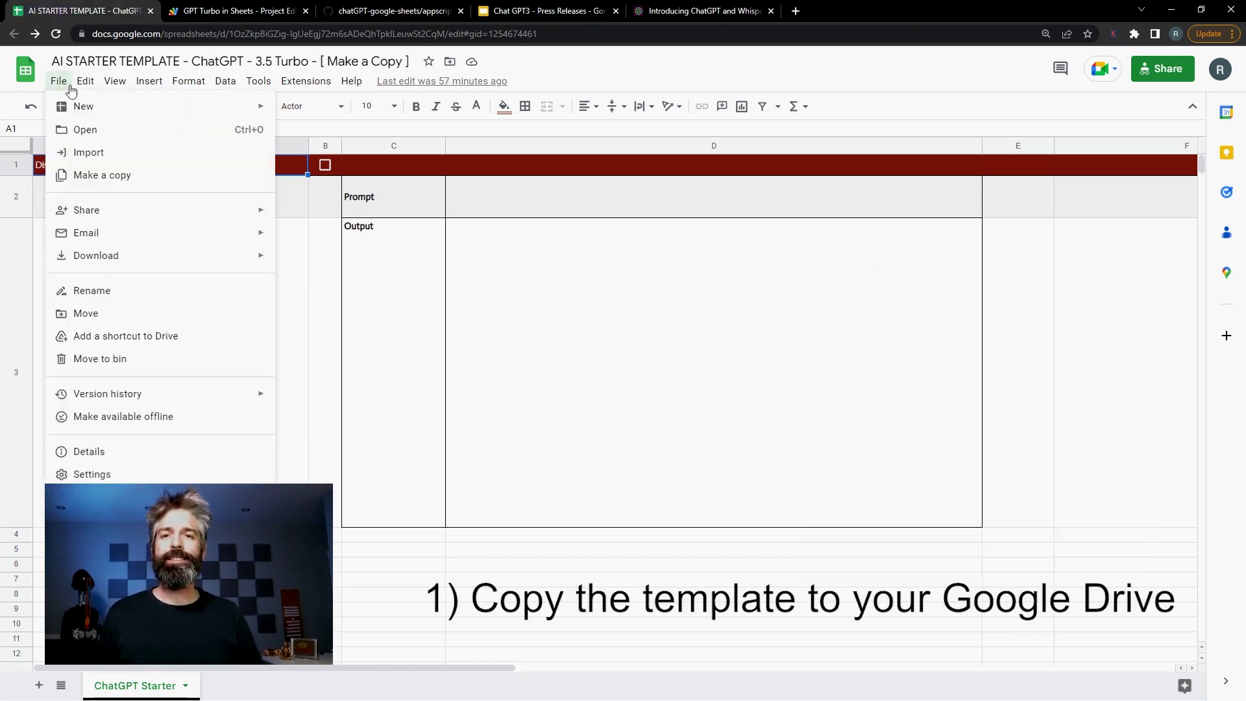
click(102, 176)
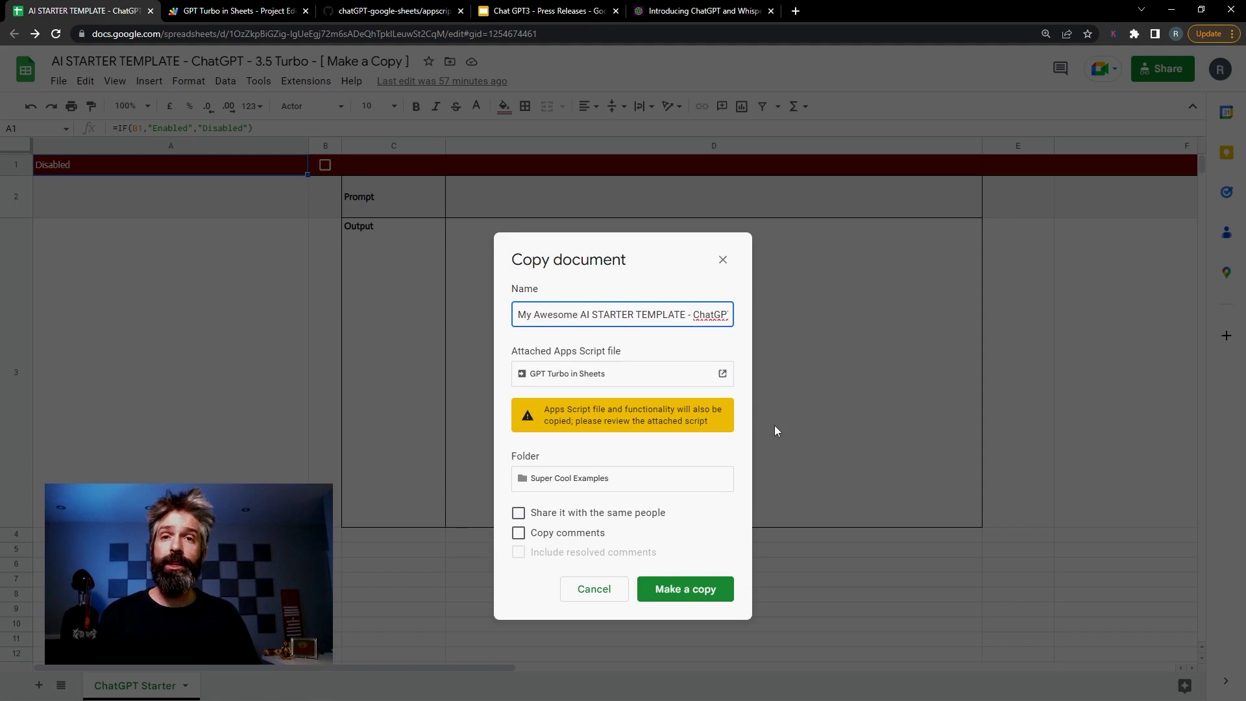
click(697, 591)
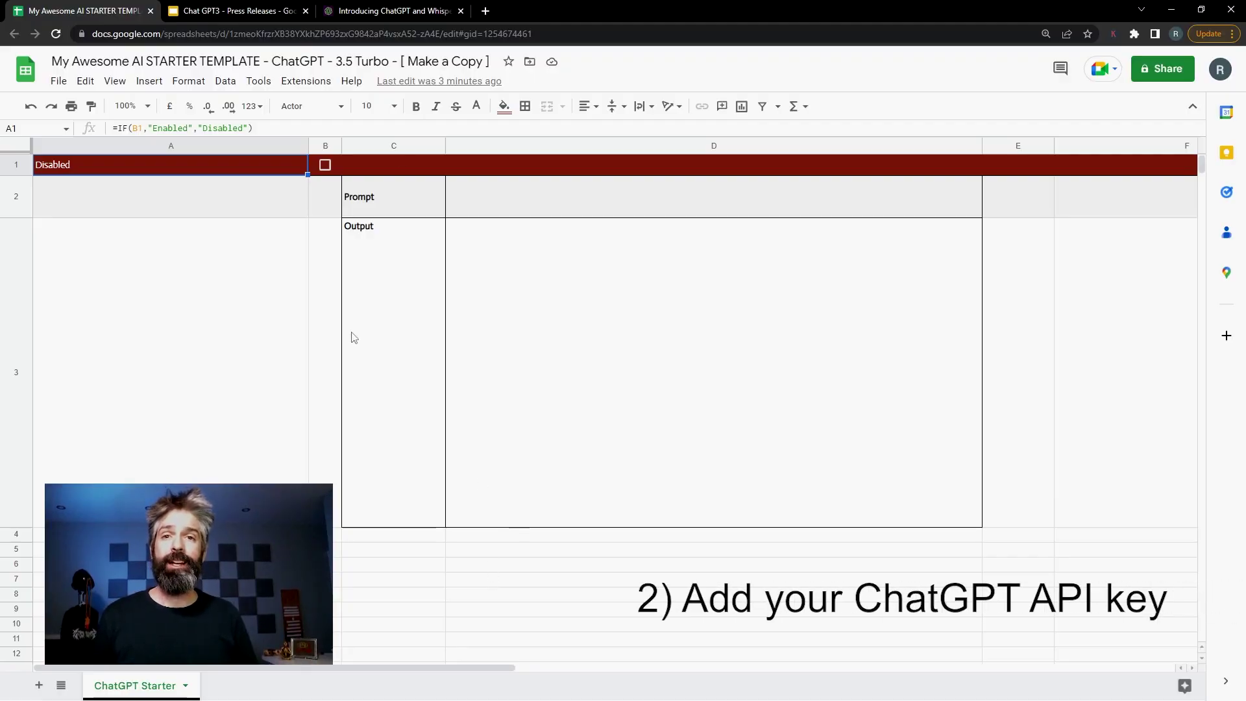
Open the sheet's Apps Script project and paste your API key over the SECRET_KEY placeholder
click(305, 81)
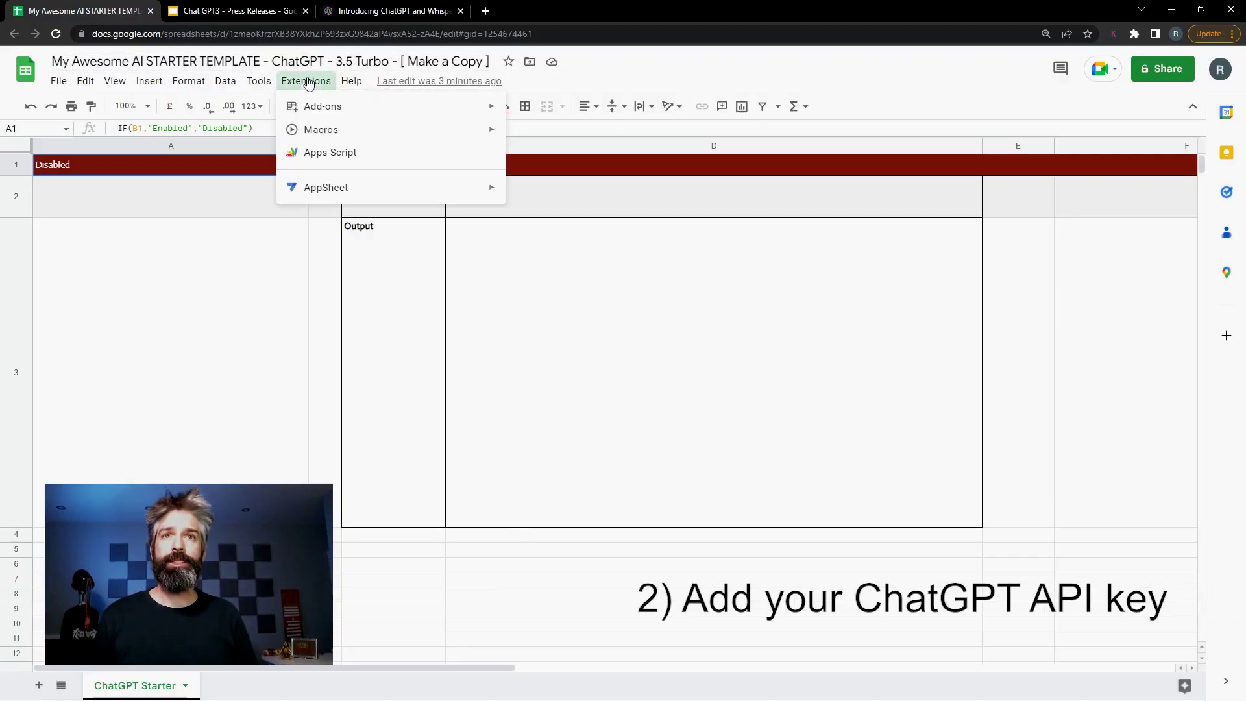
click(330, 154)
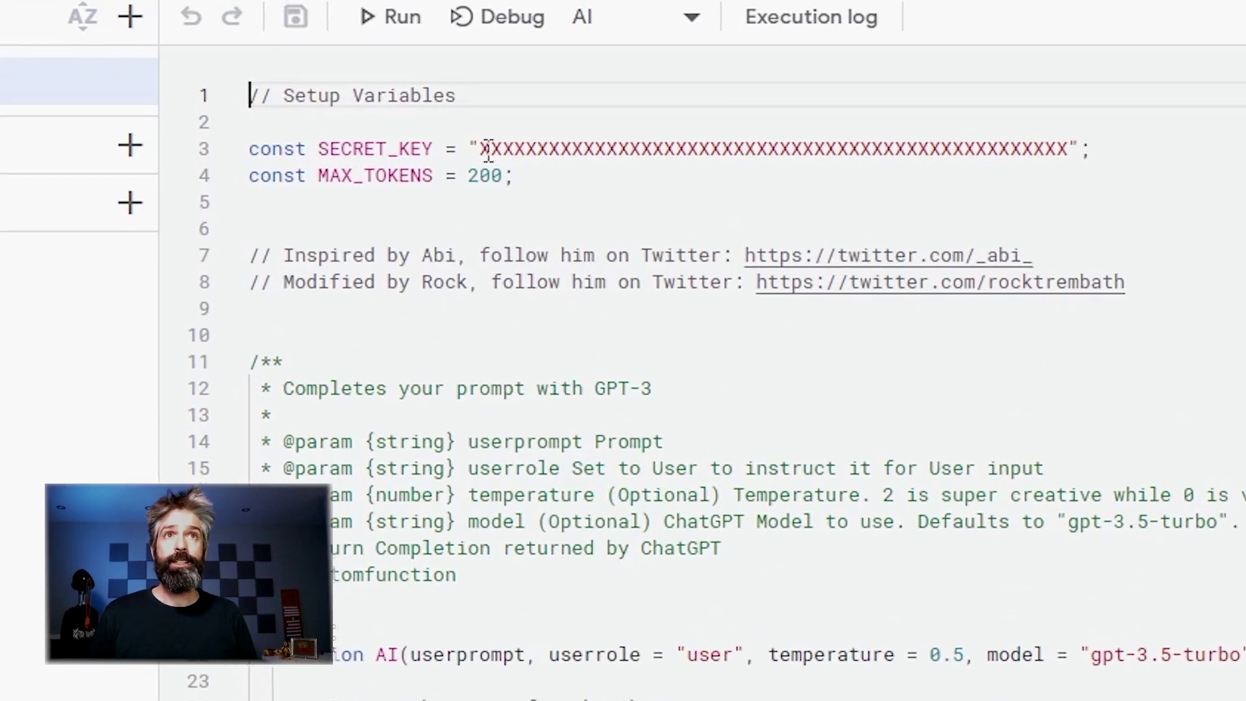
double_click(451, 151)
key(ctrl+v)
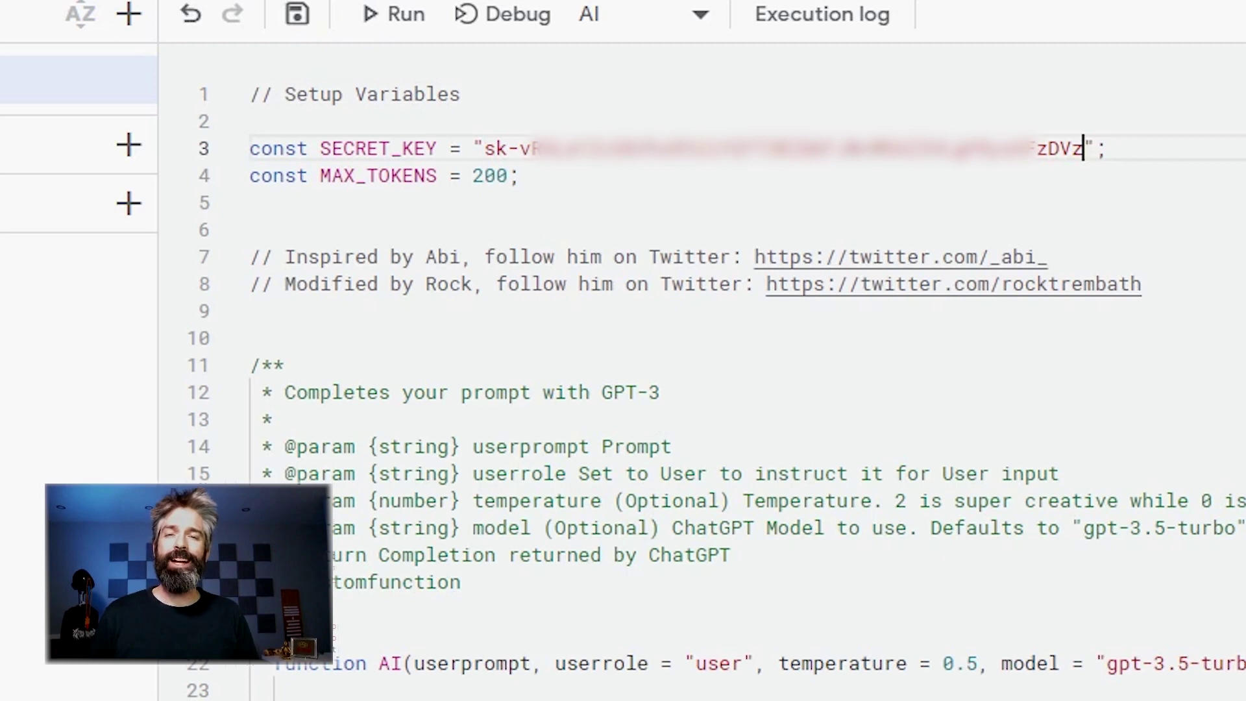
key(Down)
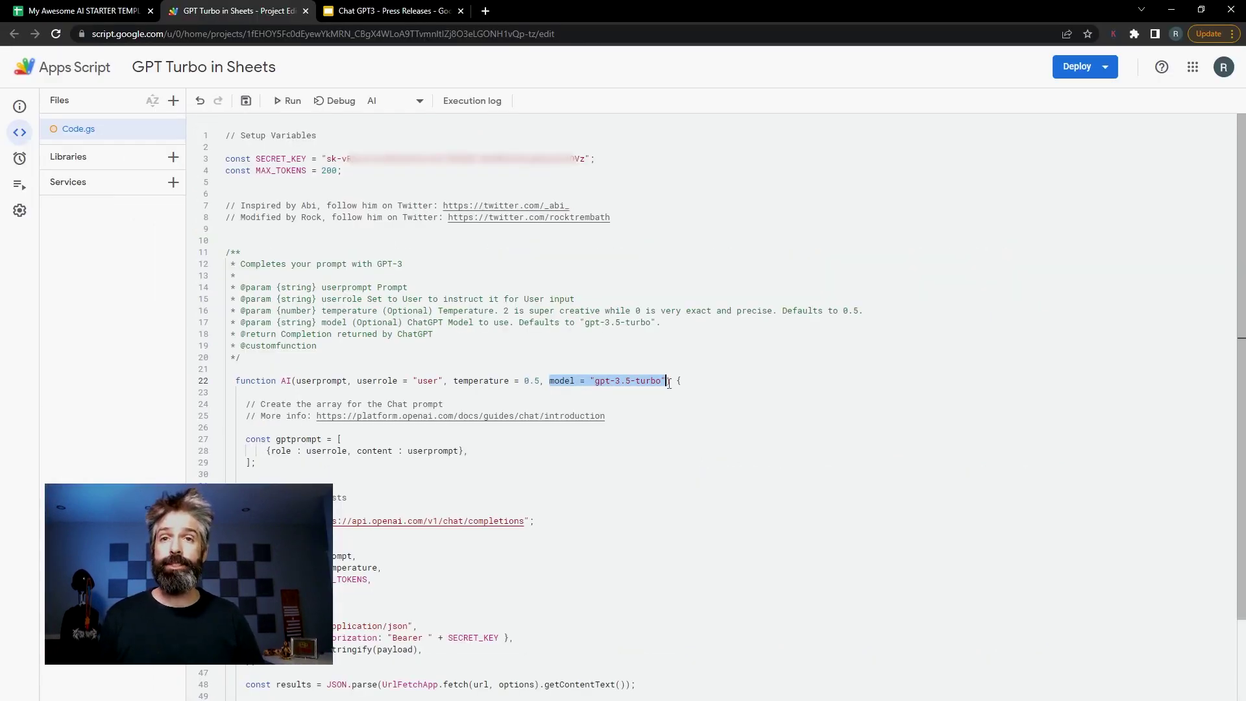
Note the default temperature setting, save the script project, and return to the spreadsheet
drag(455, 381, 539, 381)
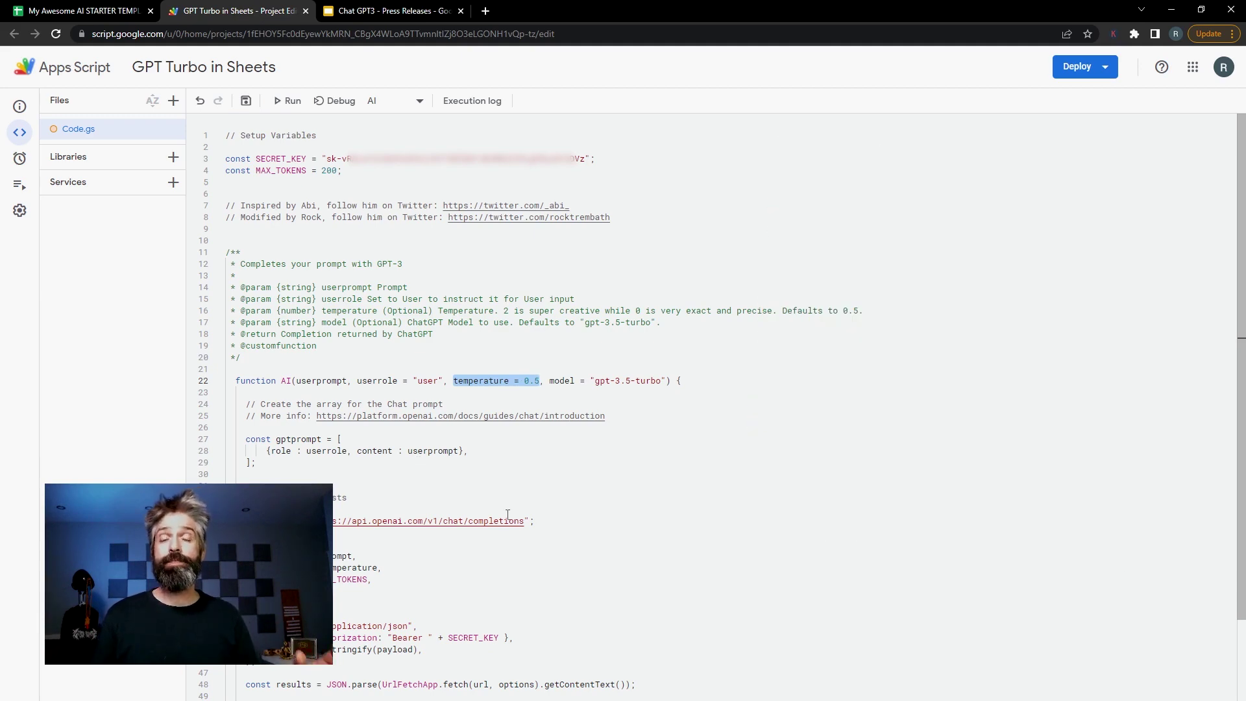
click(245, 102)
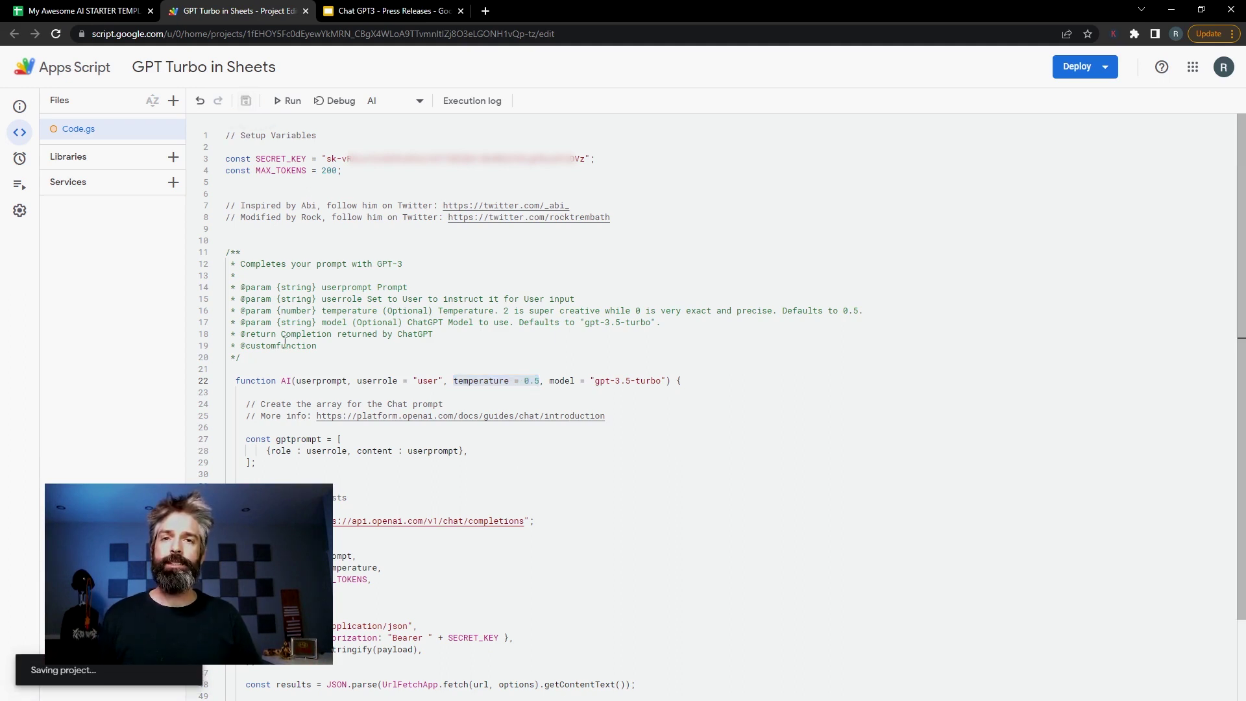
key(ctrl+shift+Tab)
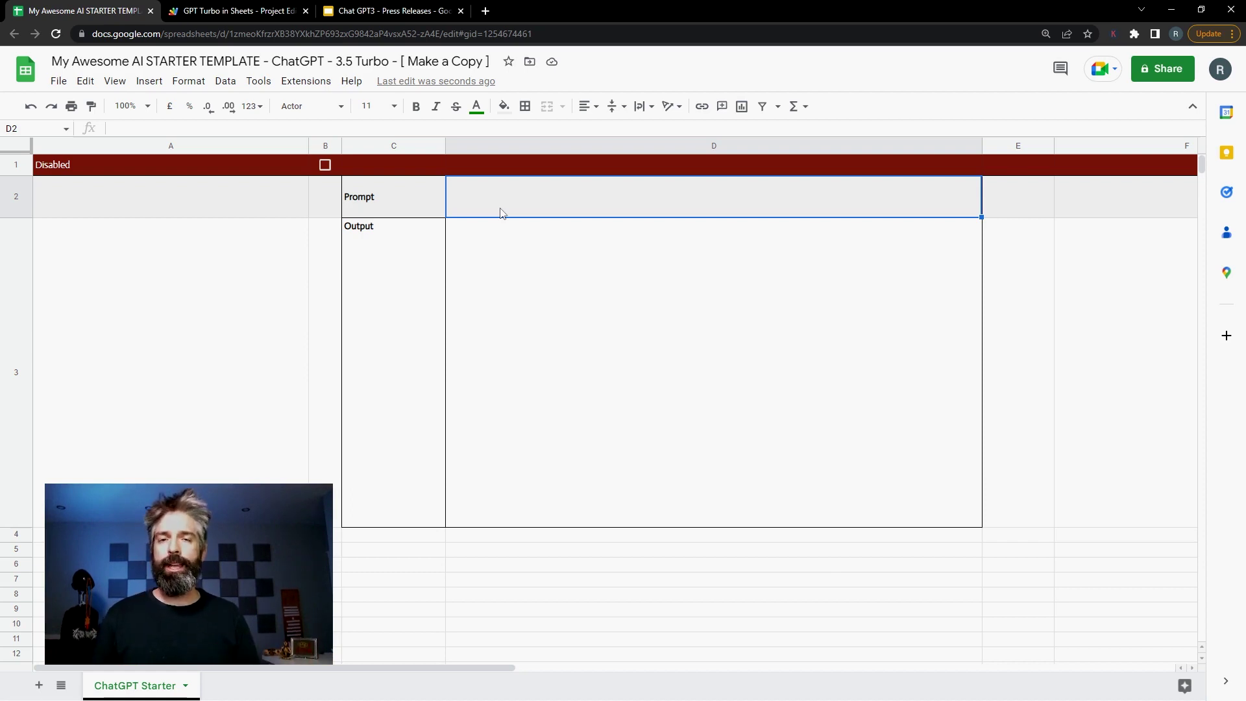
Ask about Def Leppard's drummer in Prompt cell D2 and enable the AI to answer
click(630, 482)
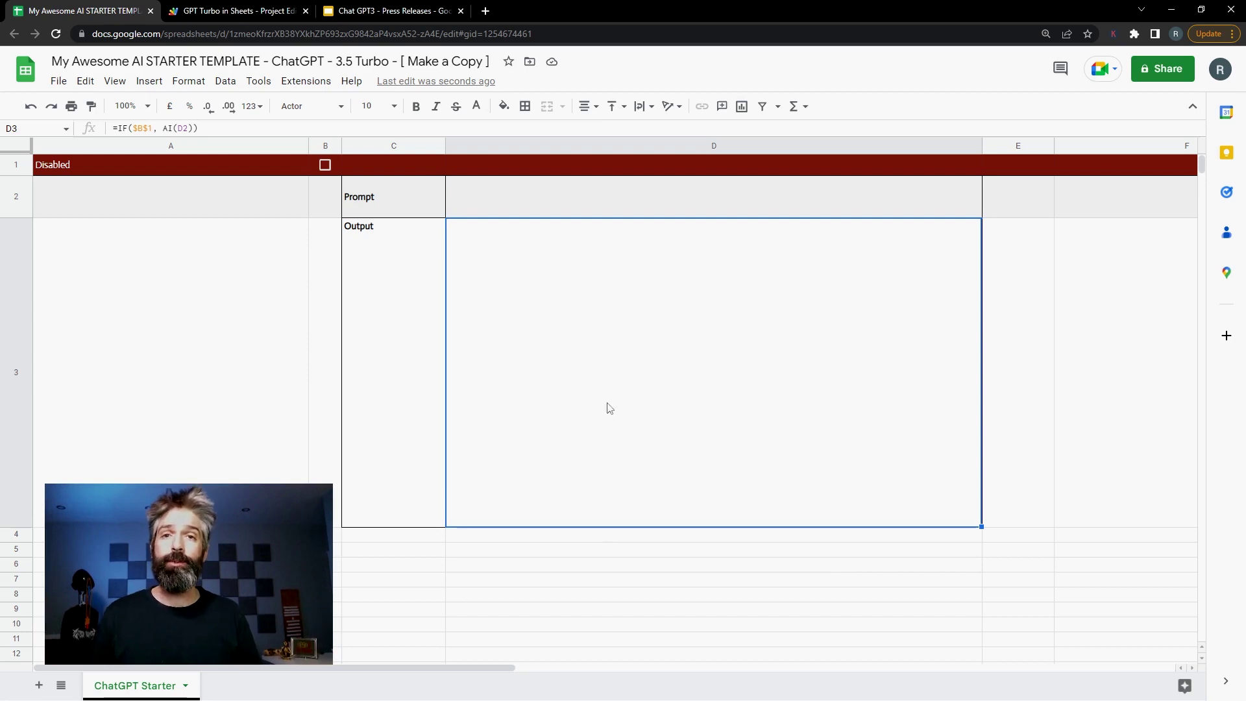
click(589, 204)
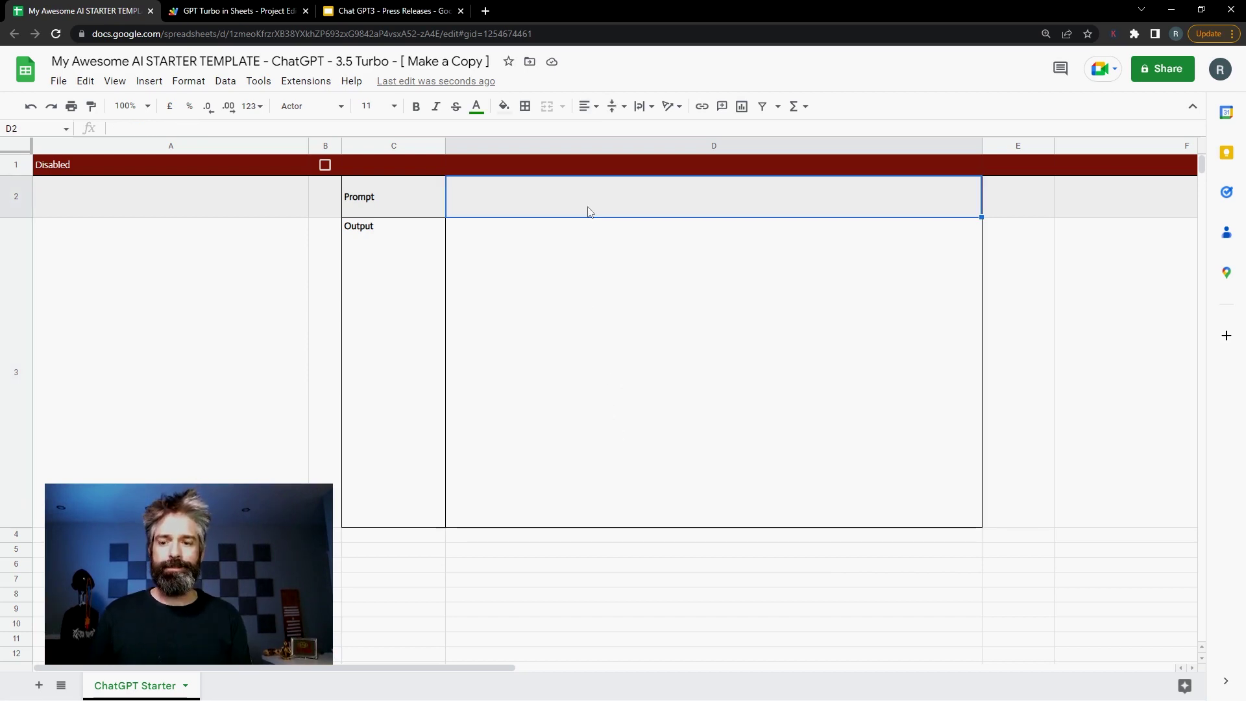
text(What year did the drummer form Def Leppard lose his arm)
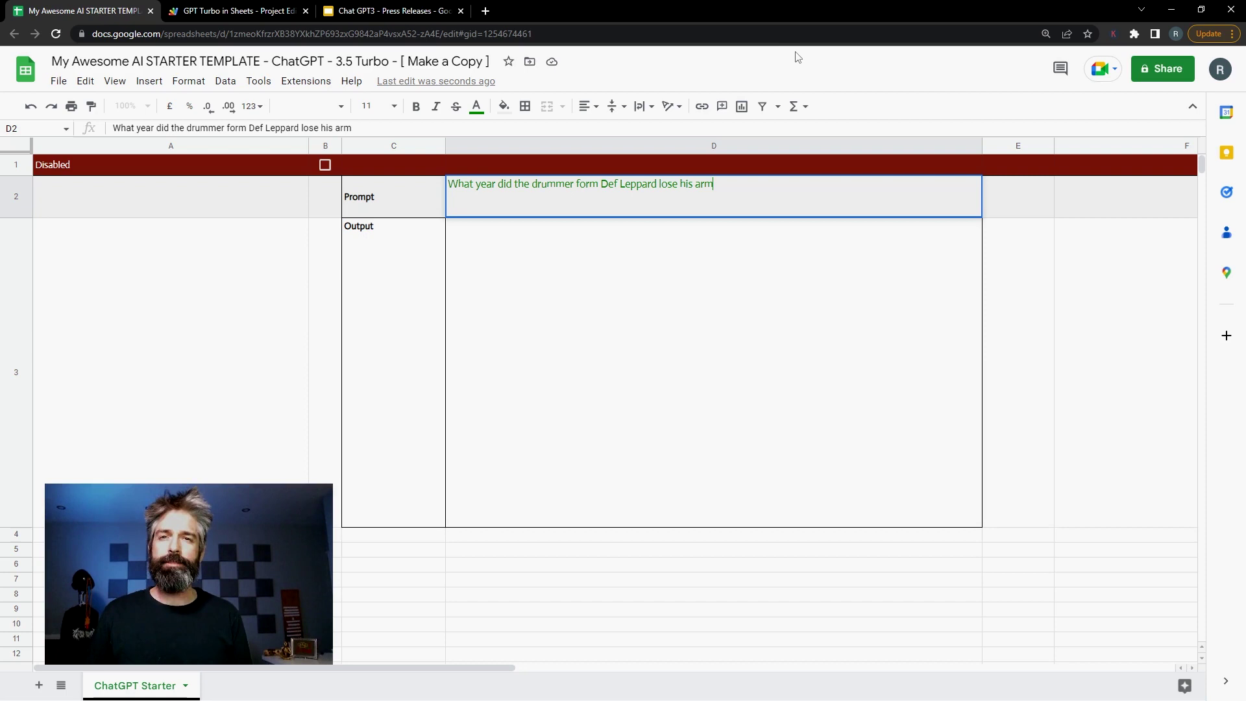
key(Return)
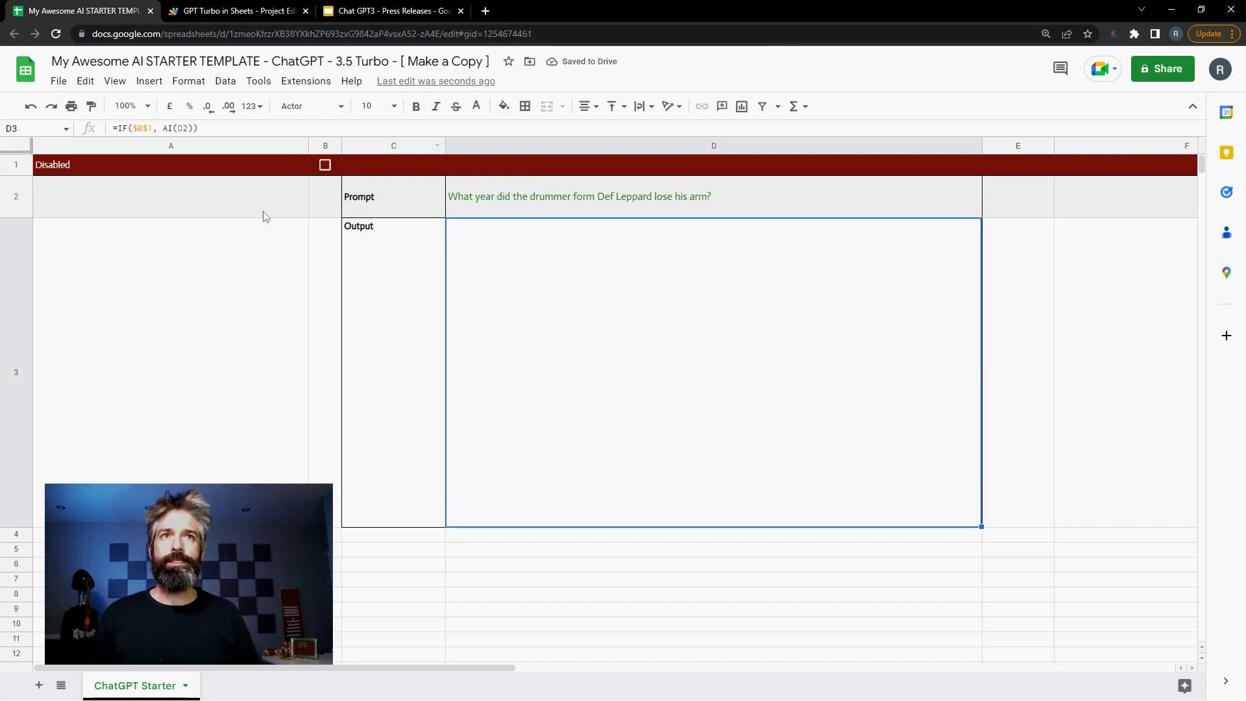
click(325, 165)
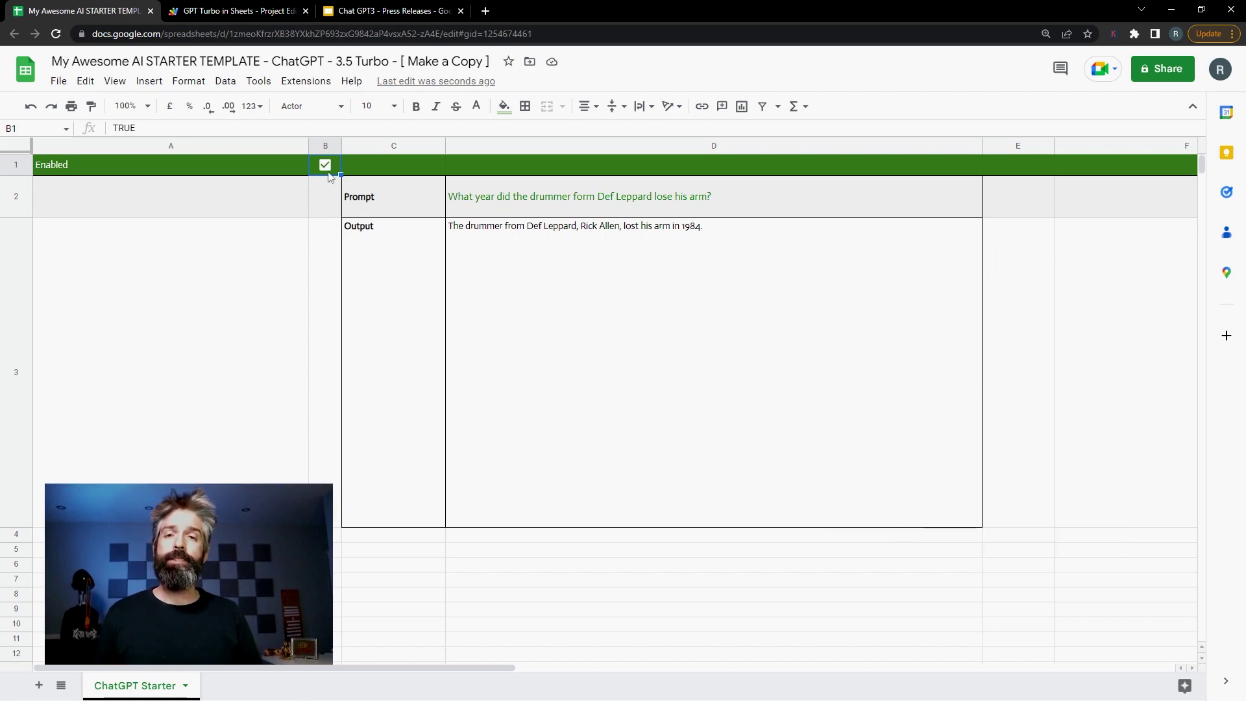
Replace the D2 prompt with a Def Leppard tweet request and switch the AI off
click(623, 200)
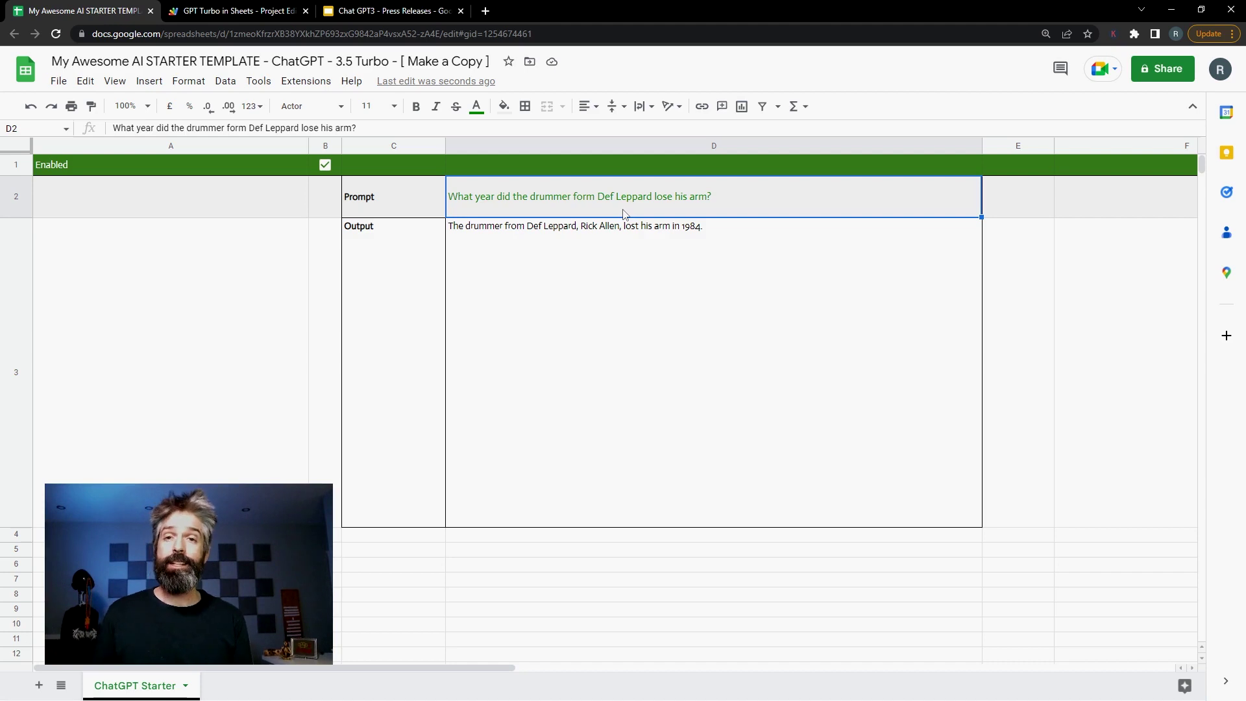
text(W)
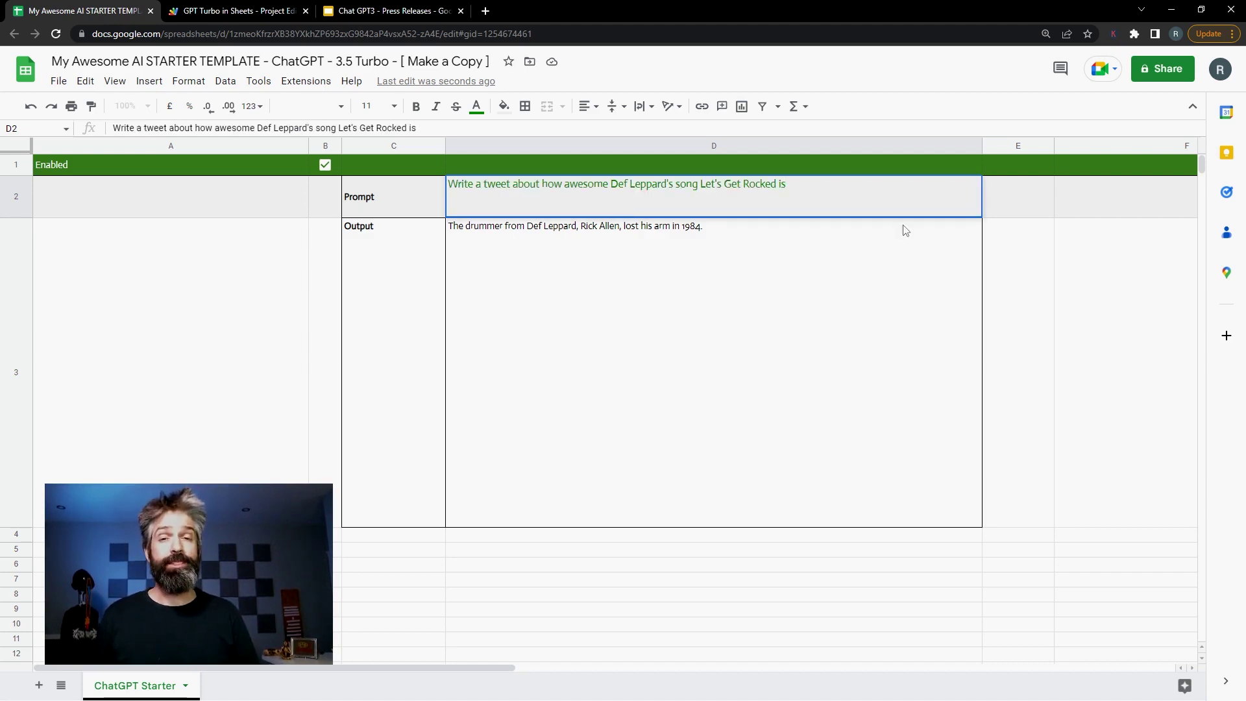
key(Return)
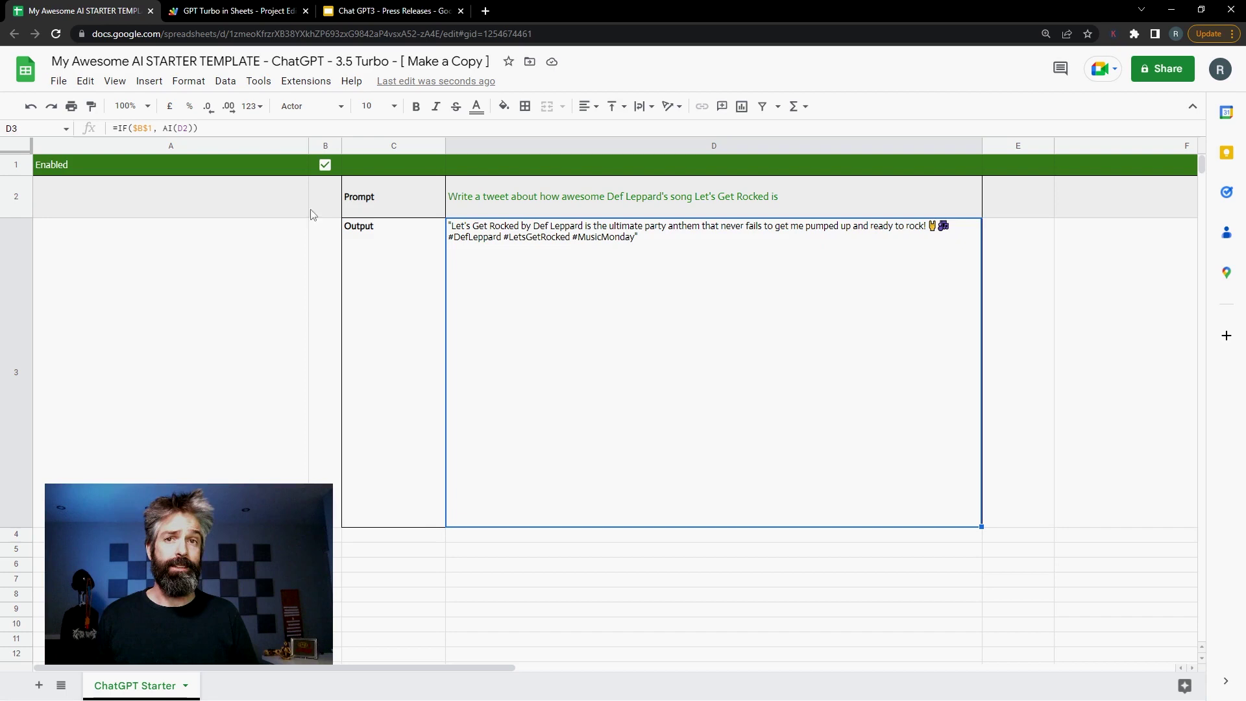
click(326, 165)
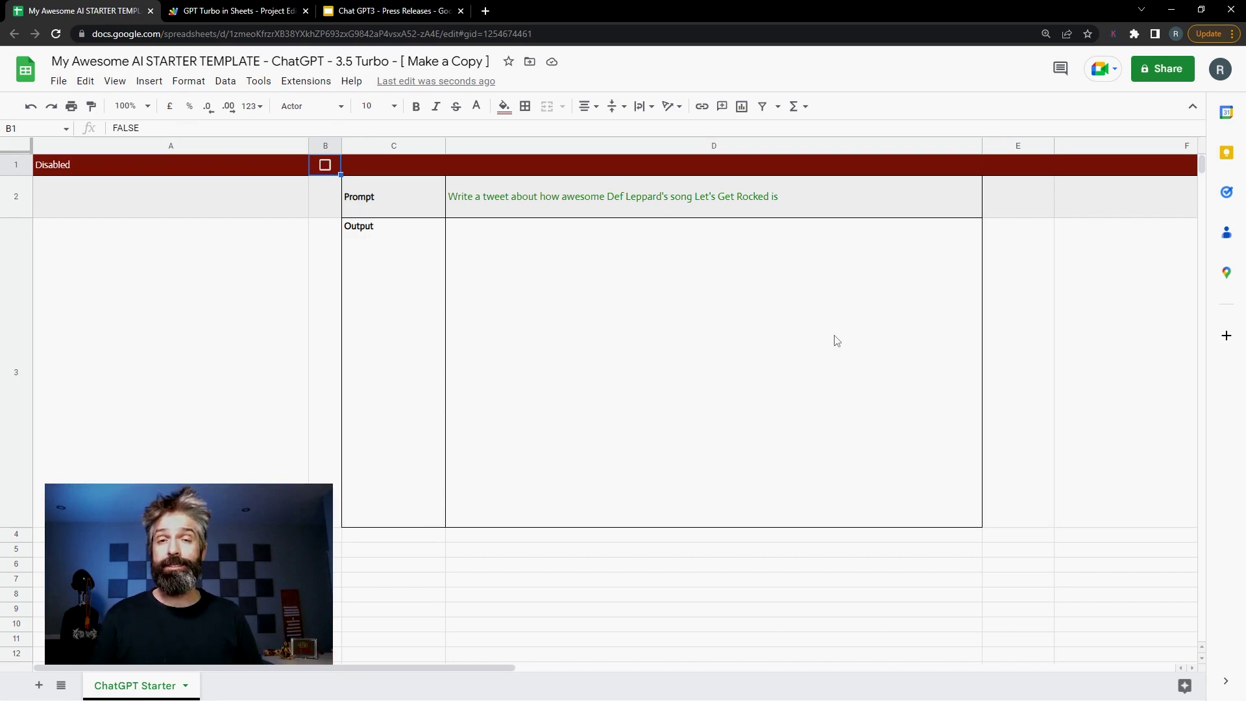
Review A1's IF formula, the header-row conditional formatting rule, and the output's AI(D2) formula
key(Right)
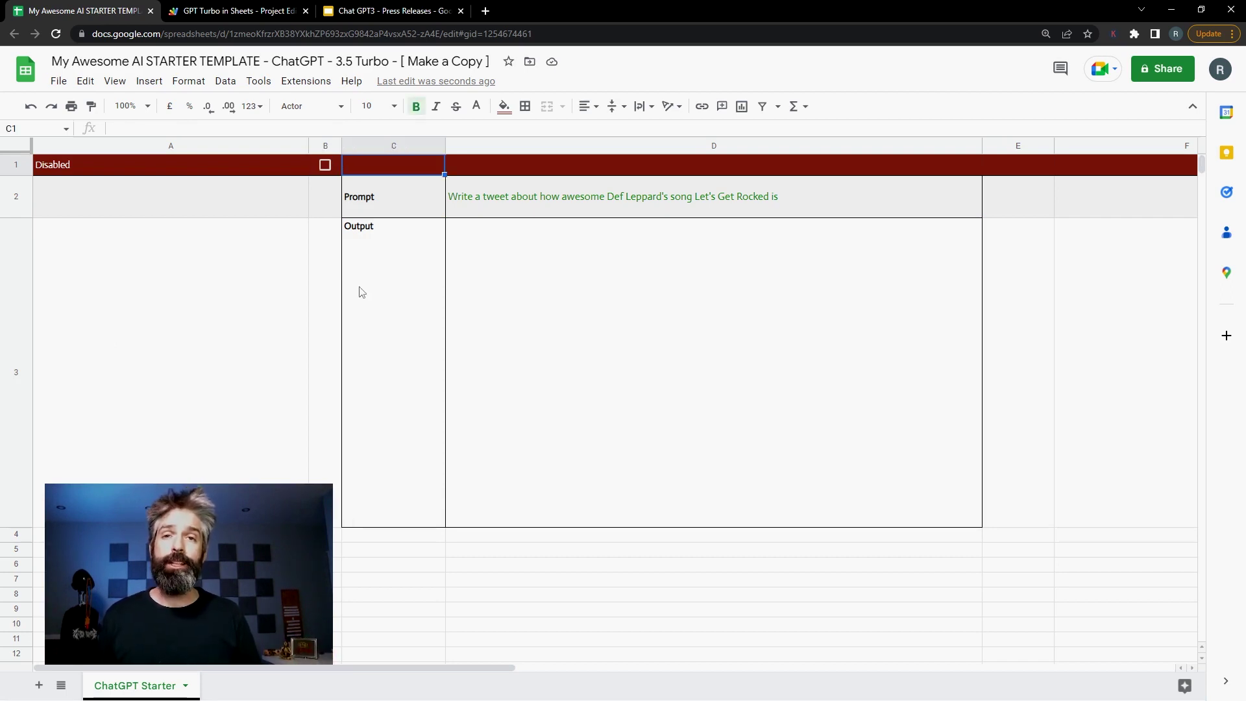
click(214, 165)
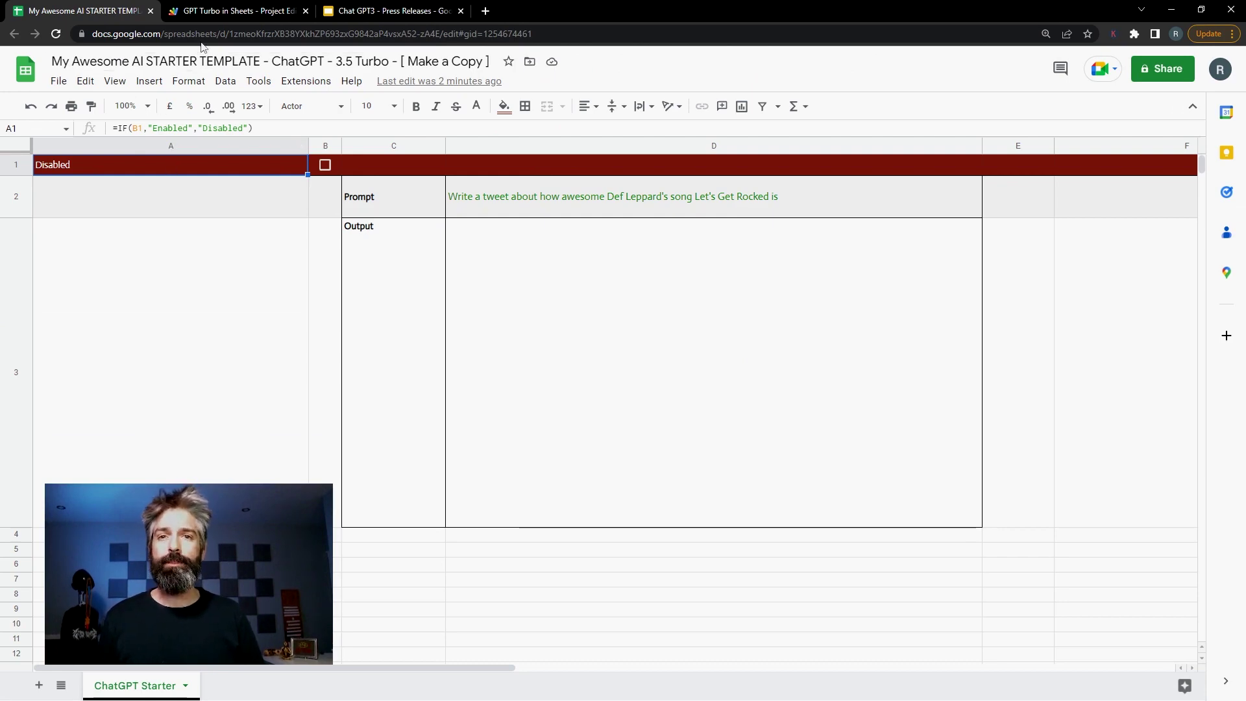
click(188, 80)
click(273, 332)
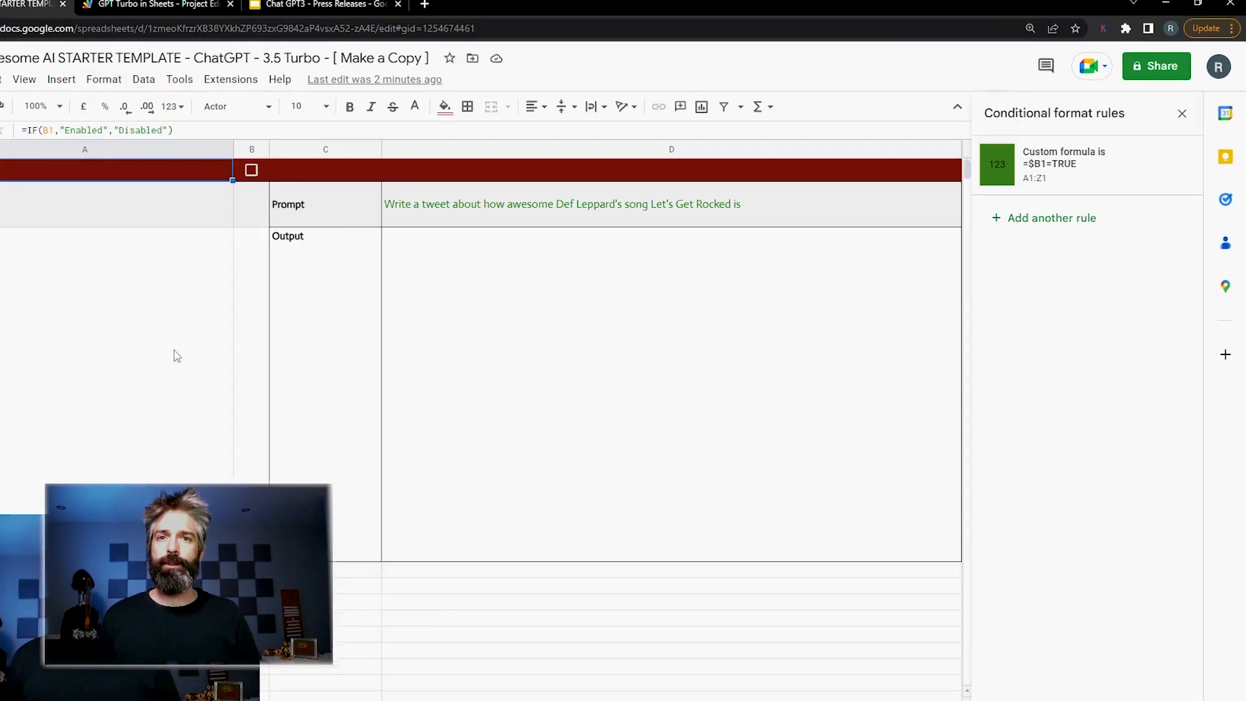
click(1071, 164)
click(1052, 238)
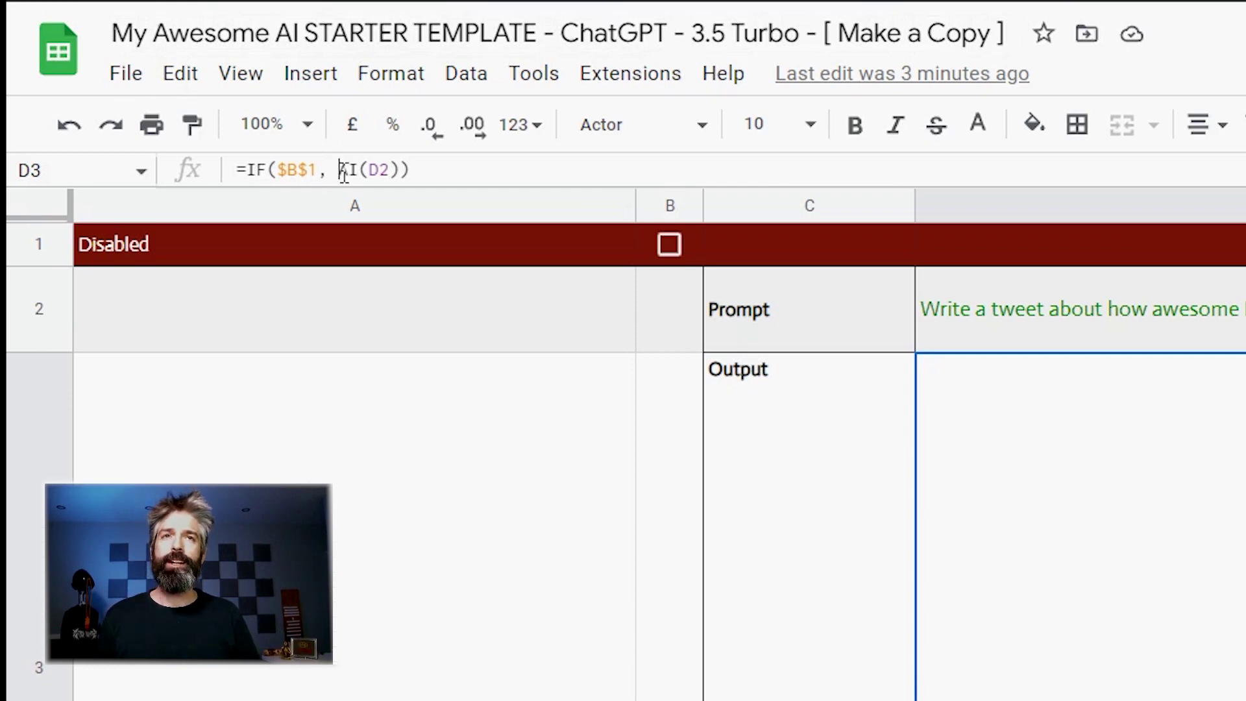
drag(340, 169, 400, 169)
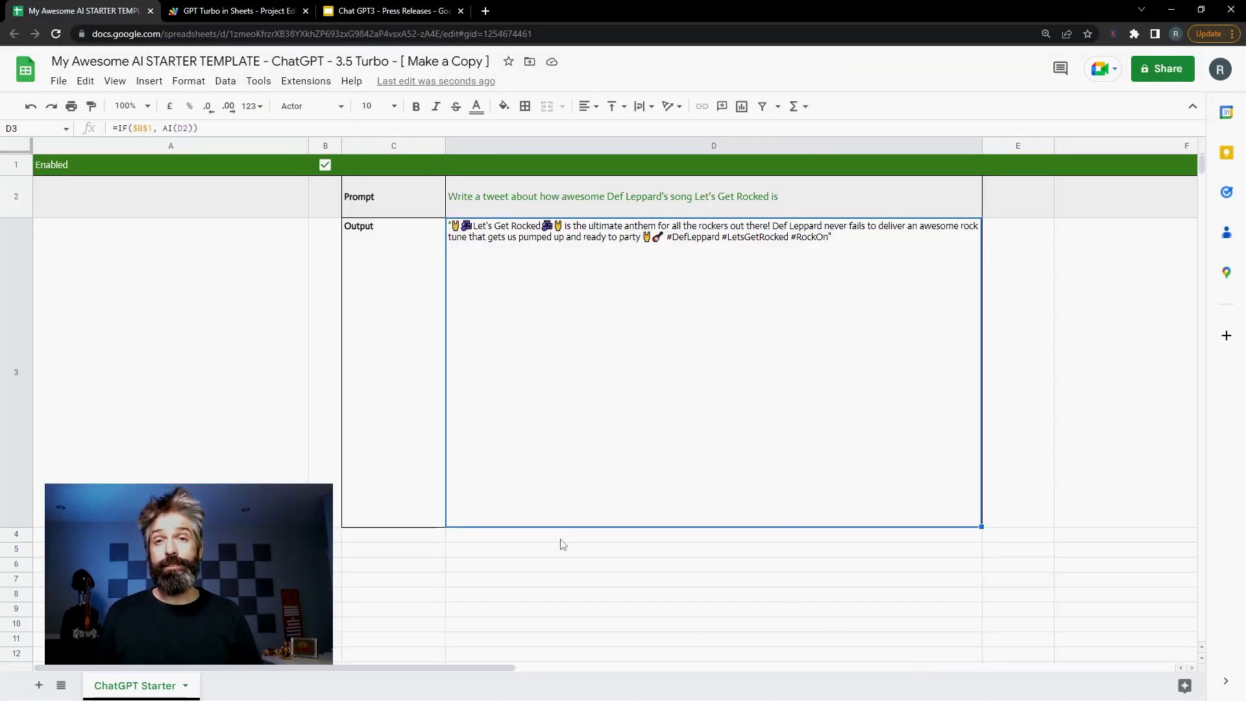
click(548, 553)
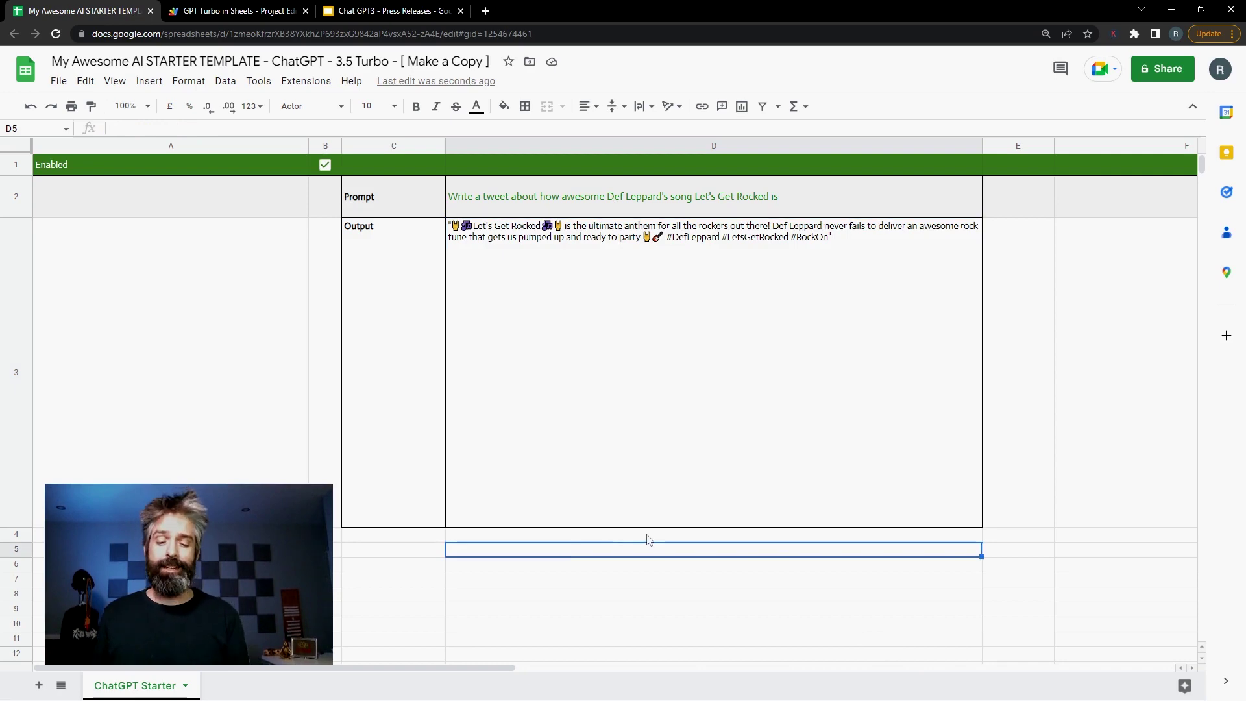
text(=AI)
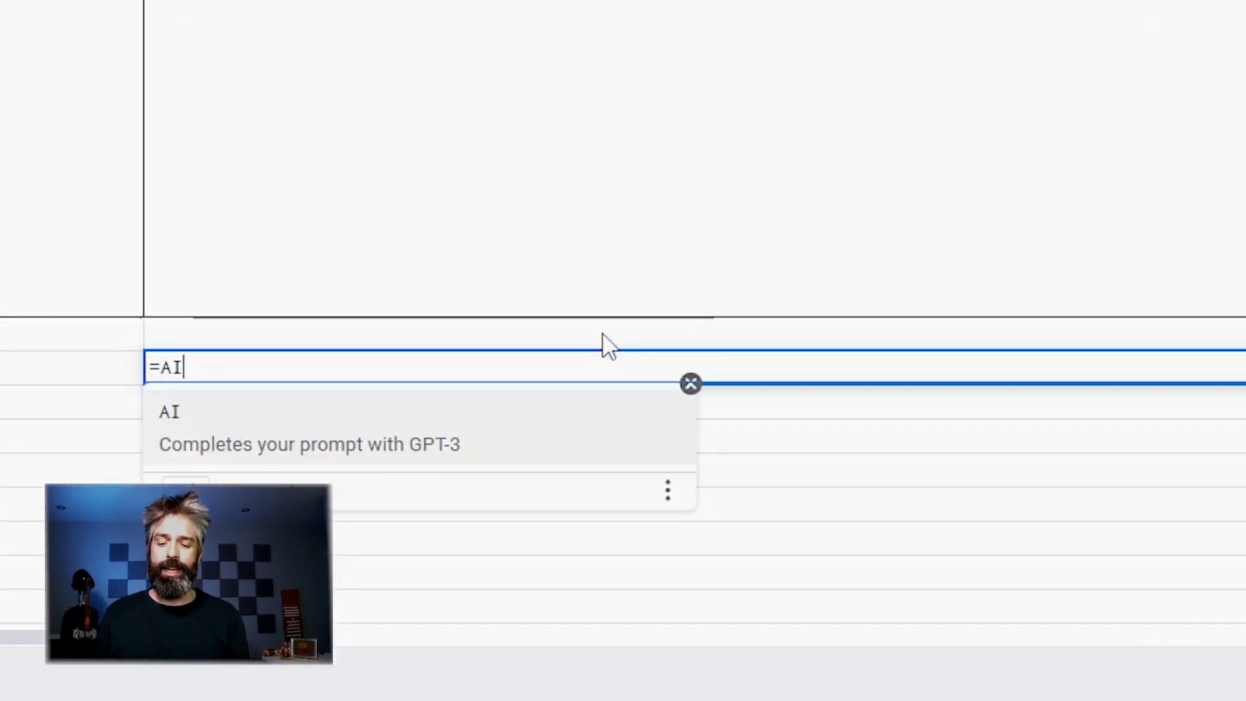
text(()
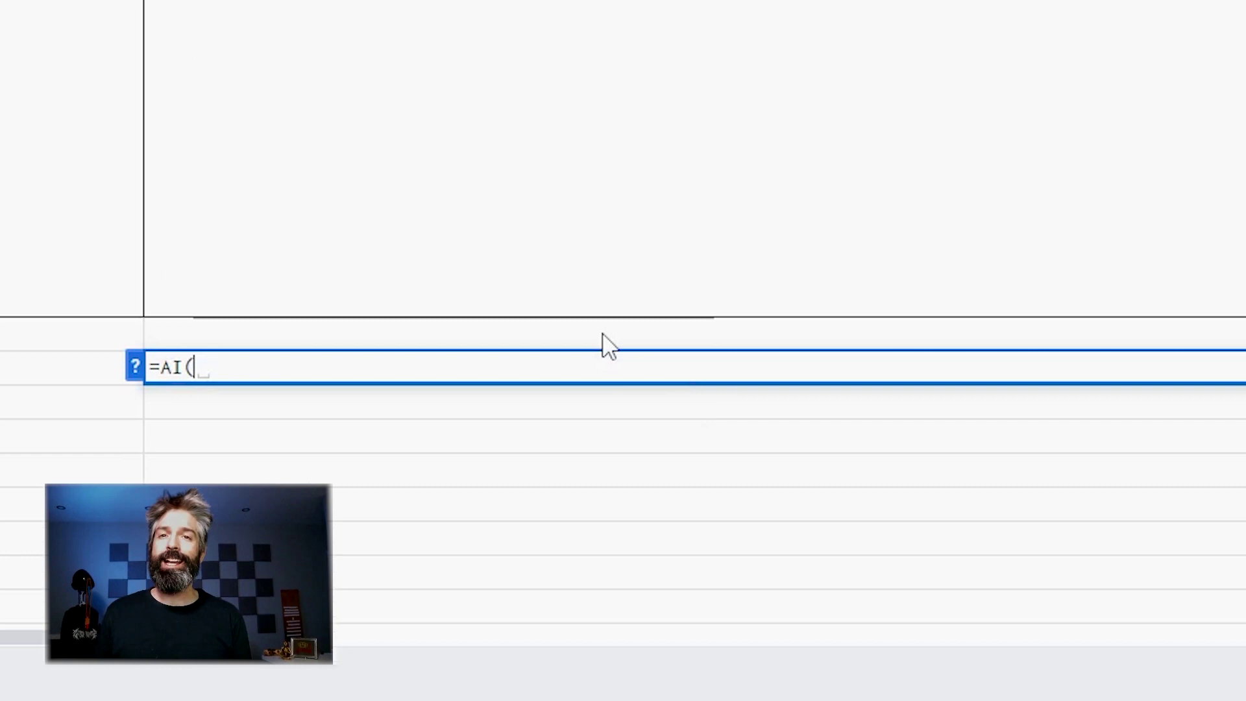
text("How many number 1 singles did Def Leppard Have?)
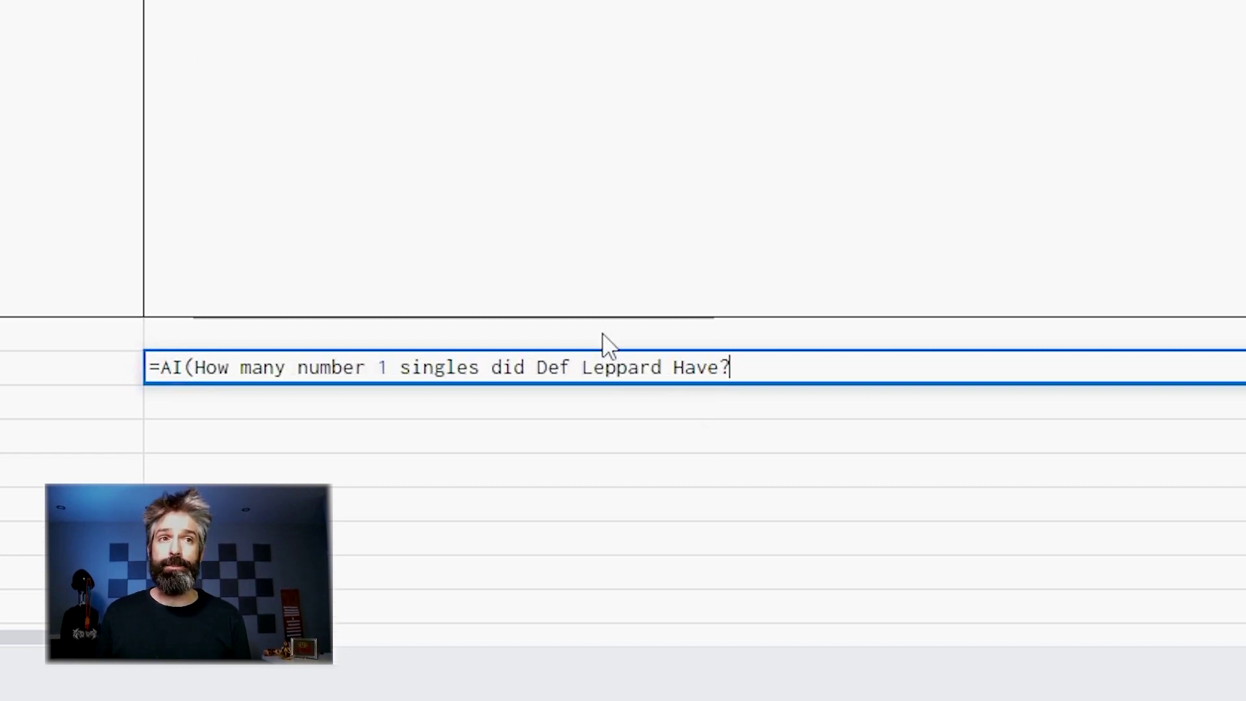
text("))
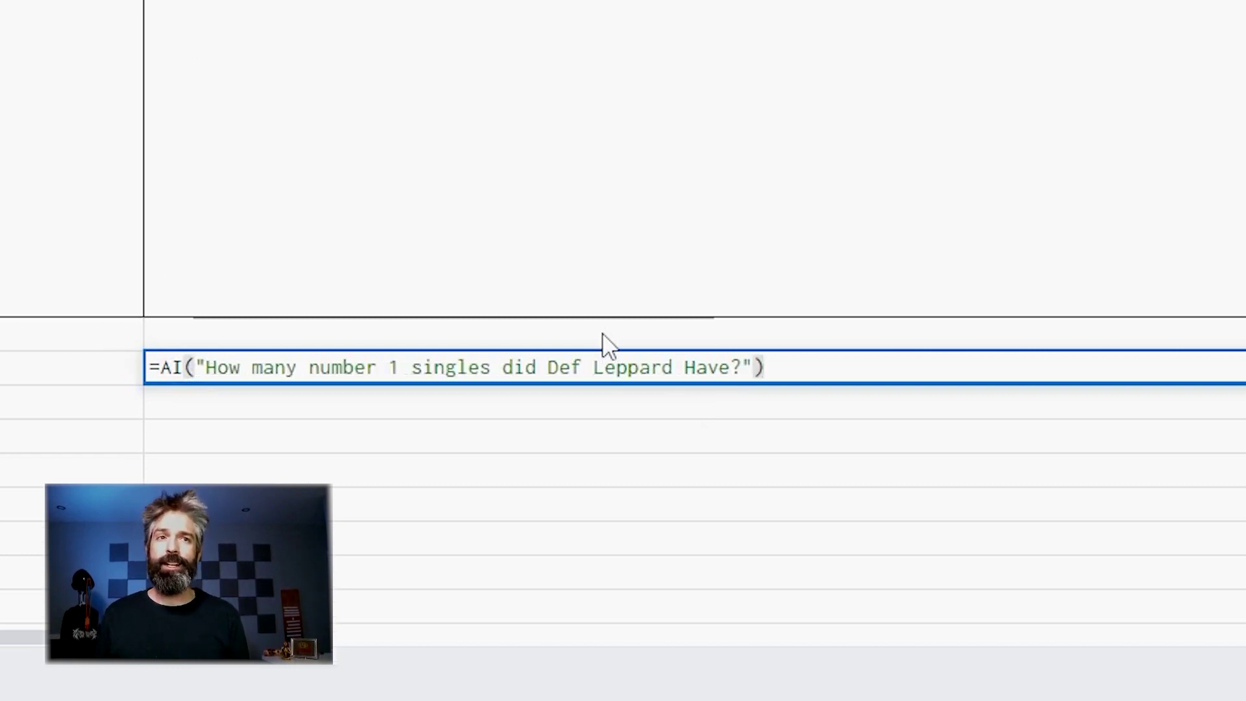
Run the number 1 singles question, add a D3-based second tweet in D4, then disable AI
key(Return)
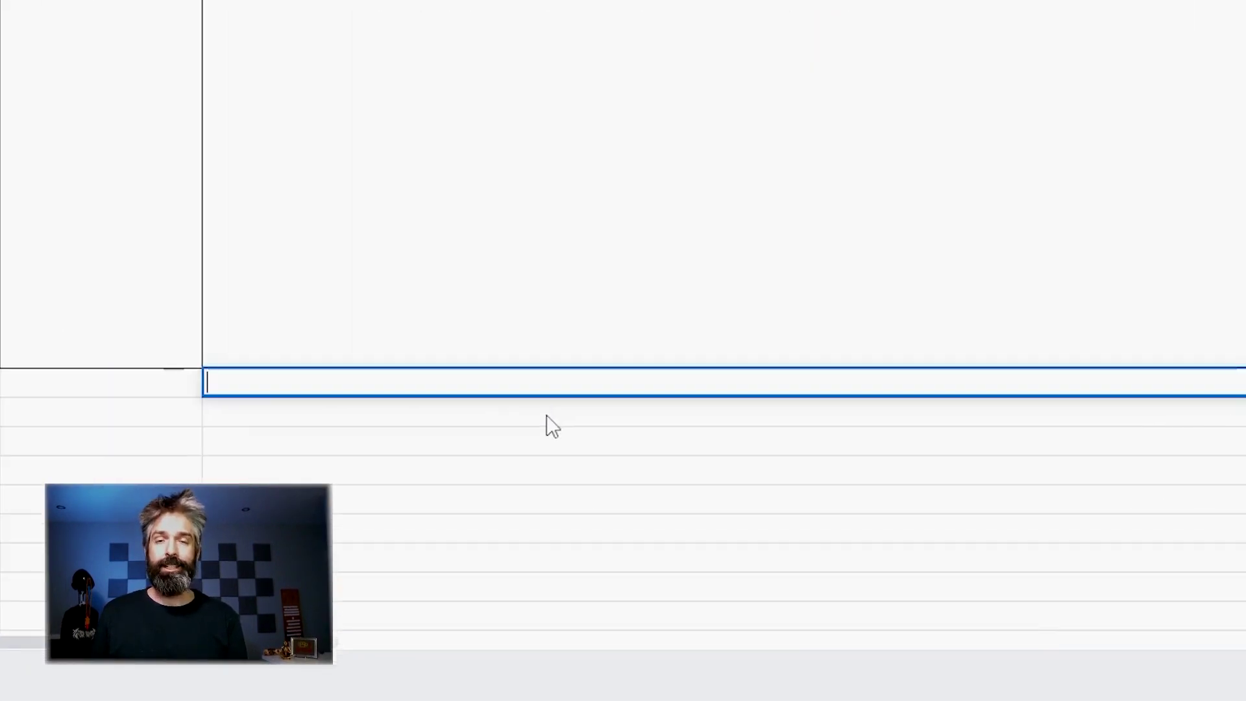
text(=AI(")
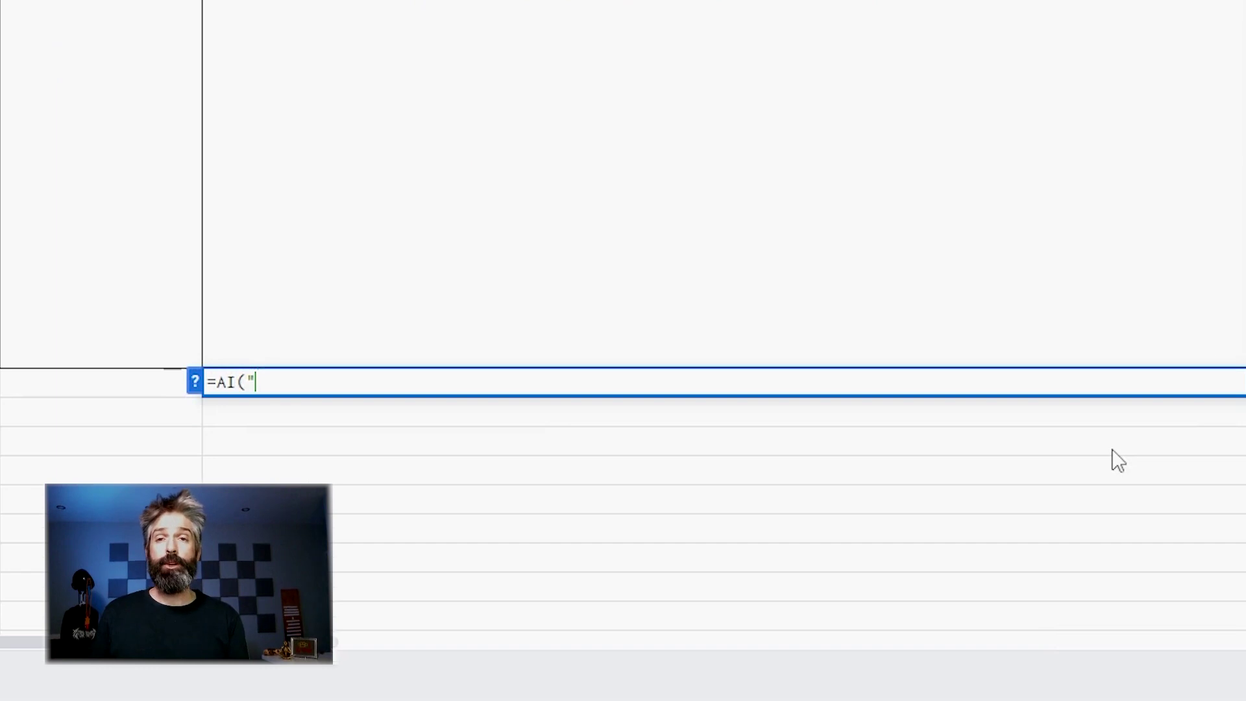
text(As a music writer, write the second tweet in a thread. Include a fun fact. The first tweet is:)
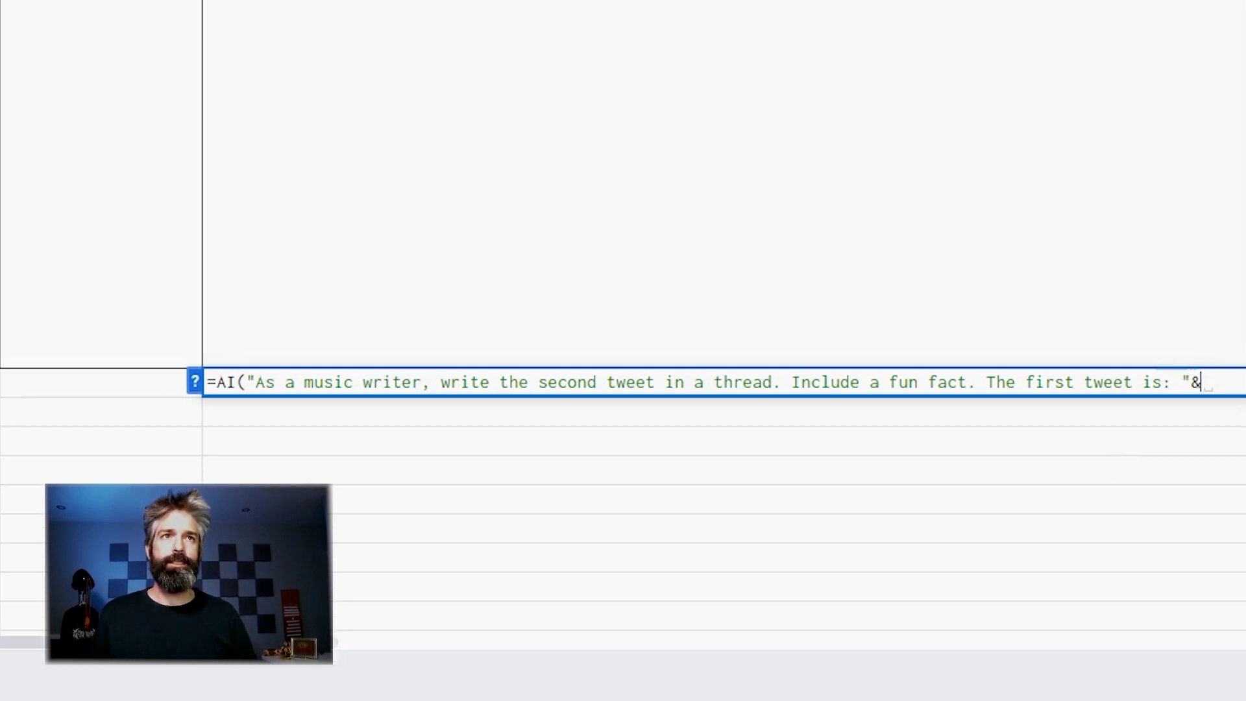
click(668, 325)
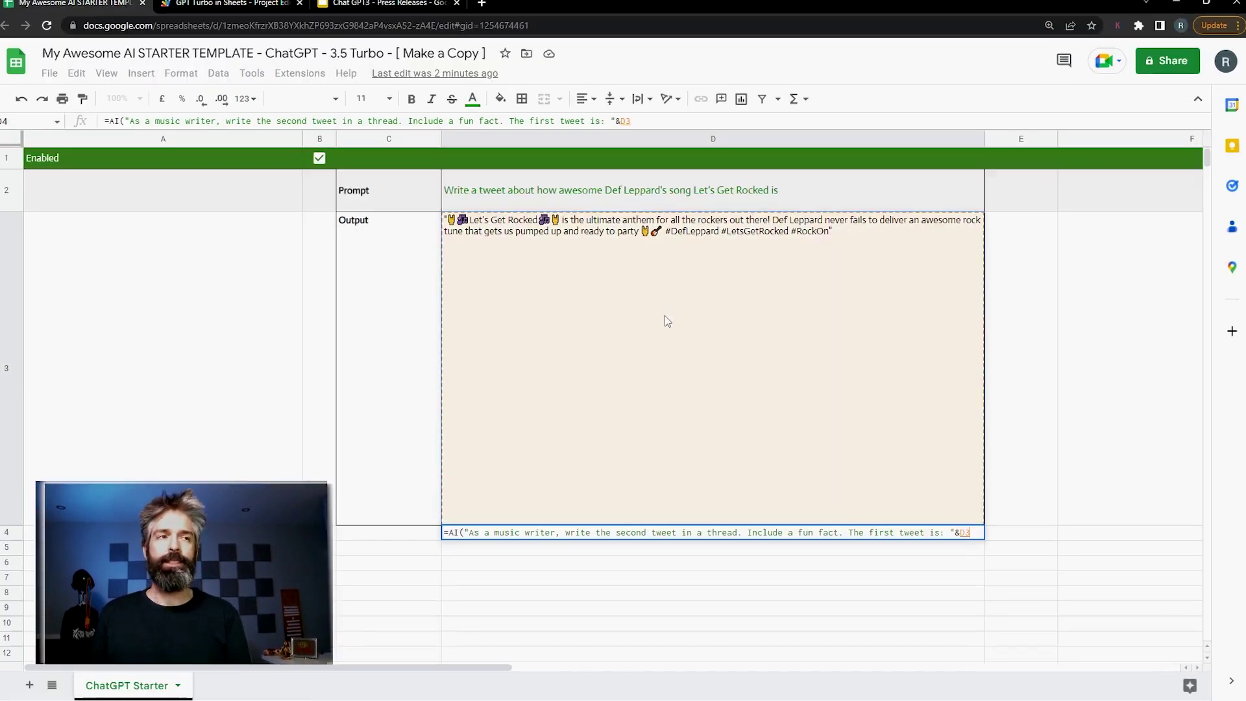
text(&)
text(")
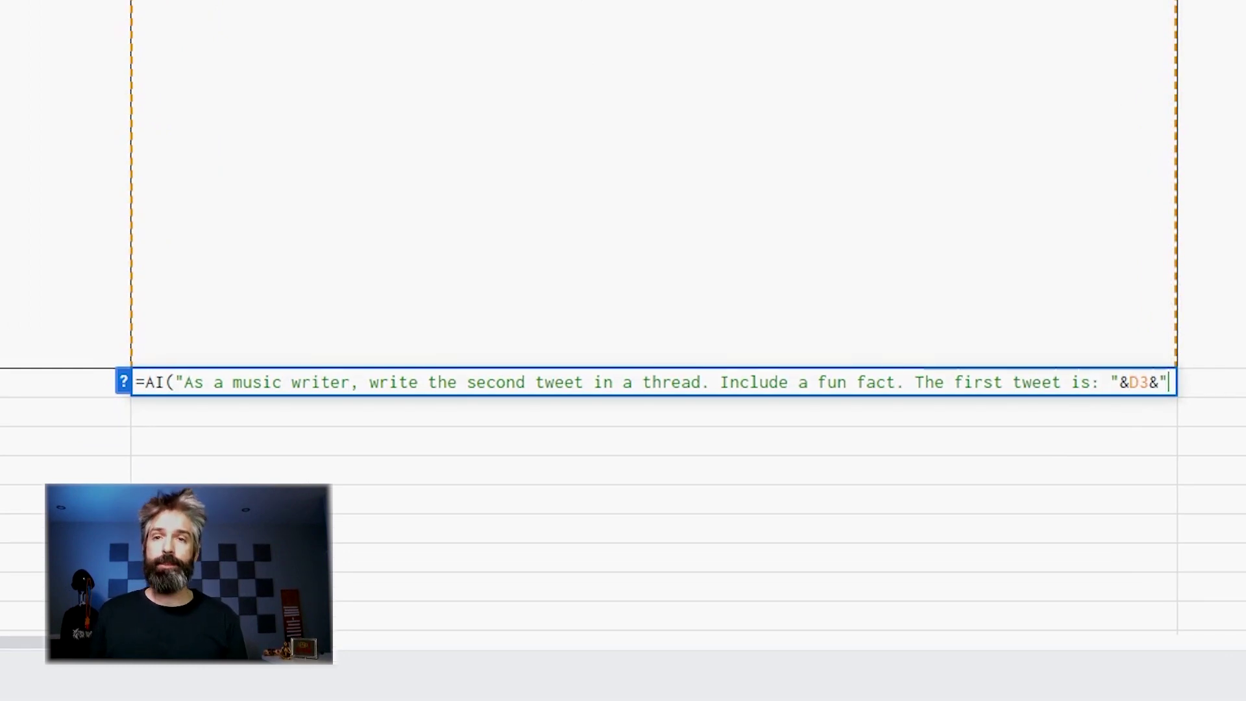
text(.")
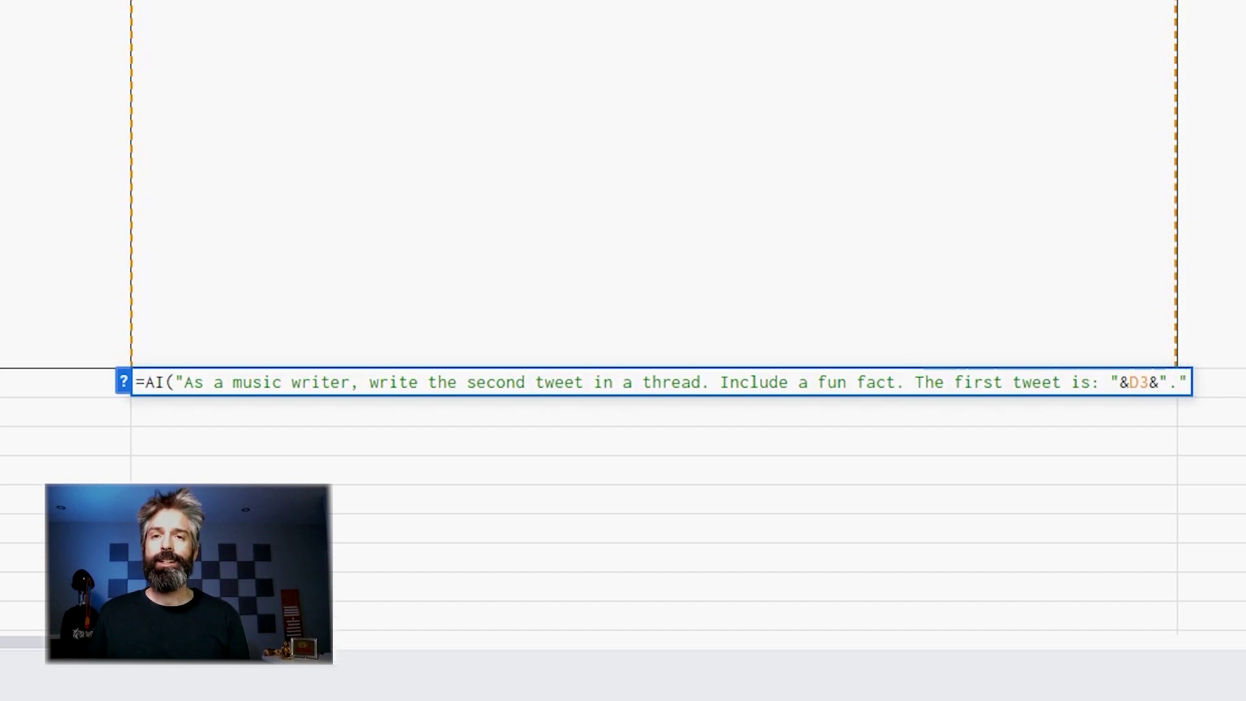
text())
key(Return)
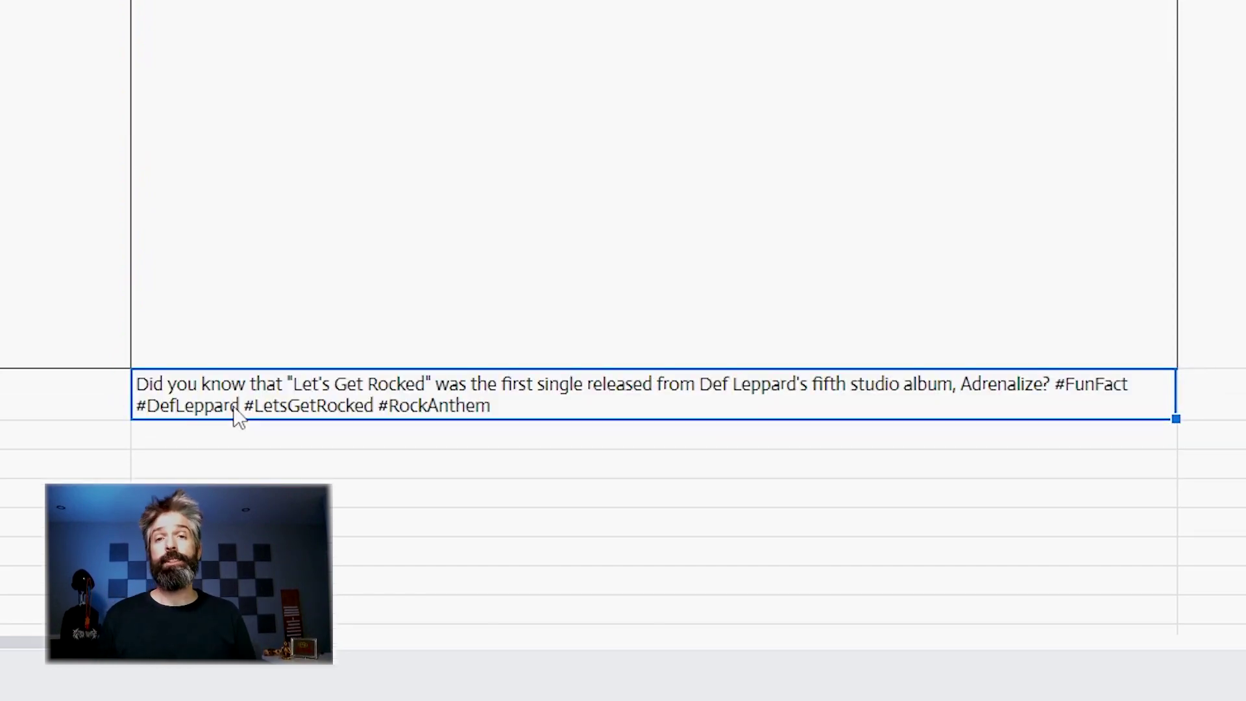
key(Up)
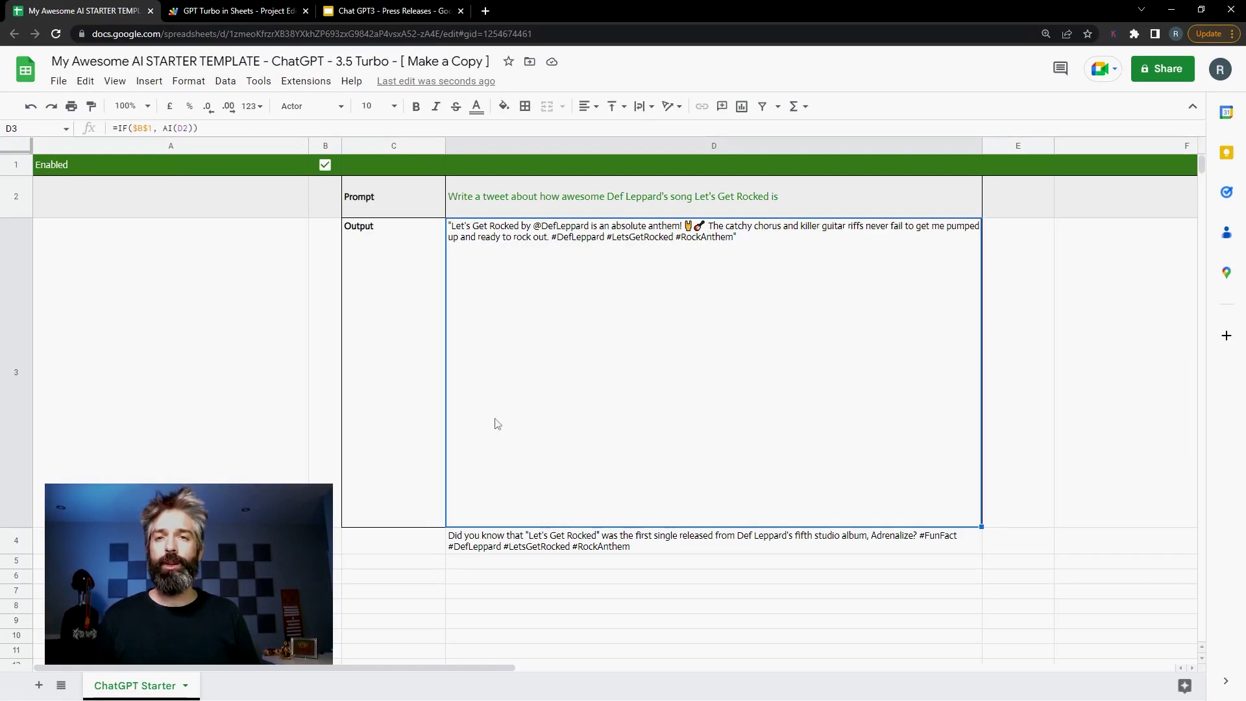
click(326, 164)
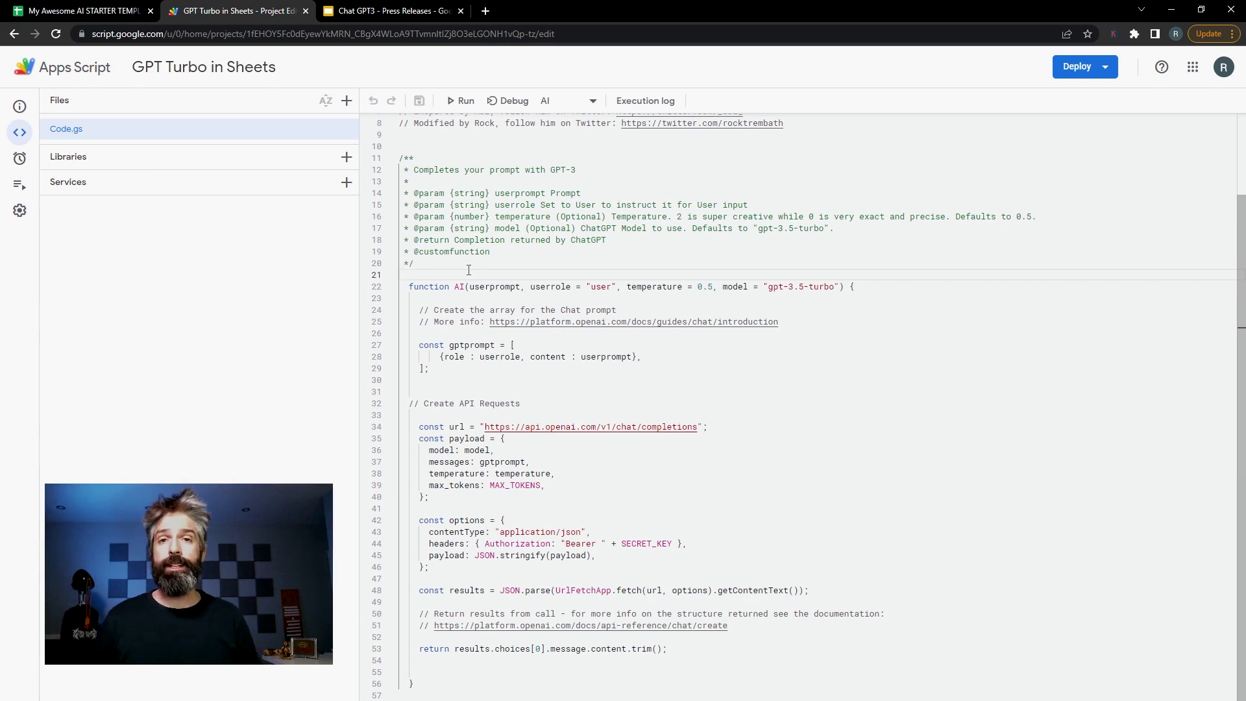
Select the AI function code in Code.gs from line 21 to the end
drag(431, 273, 500, 697)
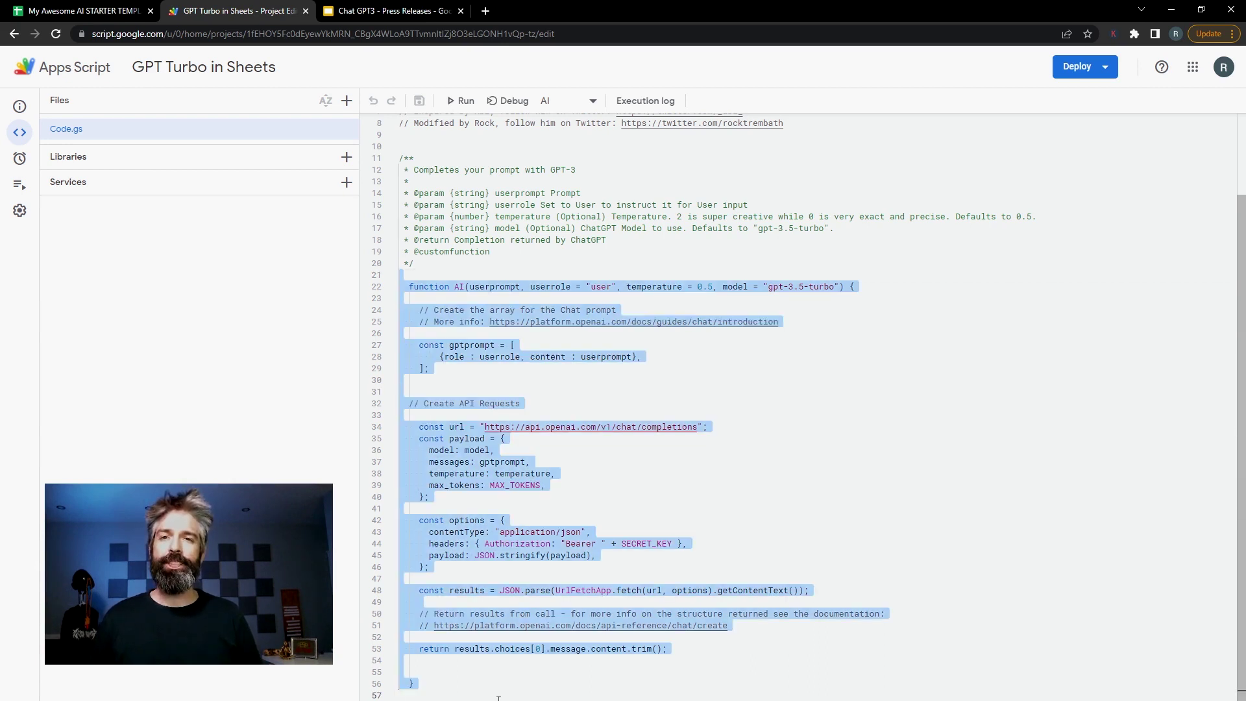